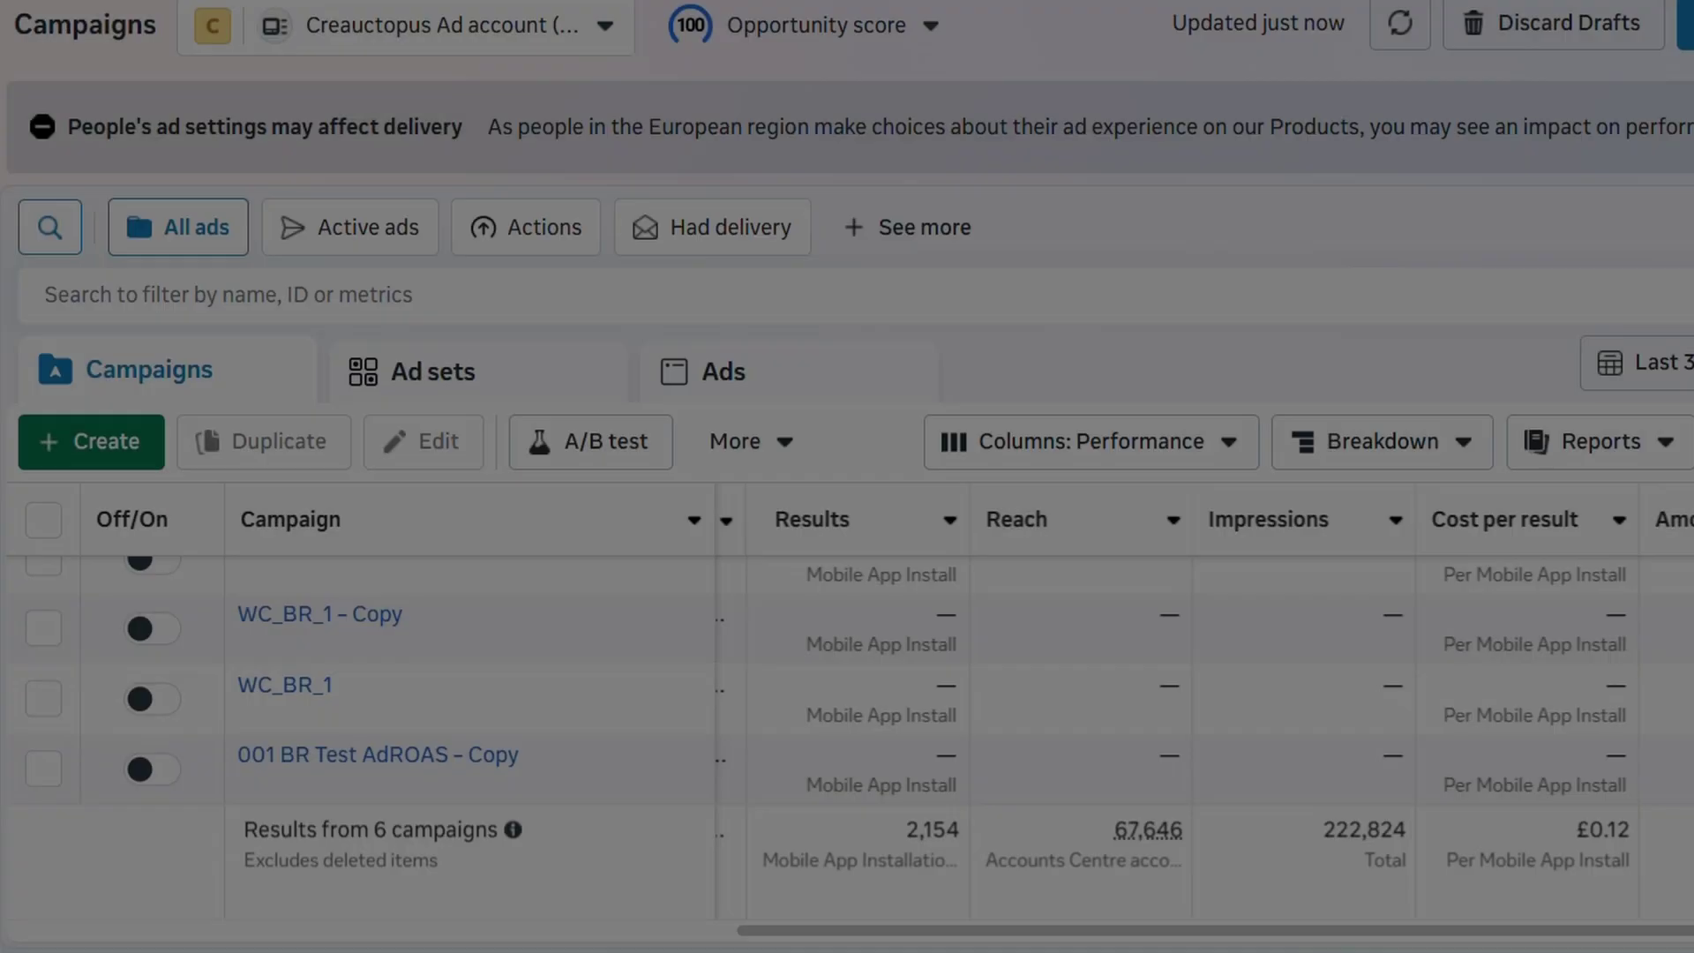
Close the Helpers Skills popup and walk the player across the marina with the joystick.
scroll(1639, 842, up, 2)
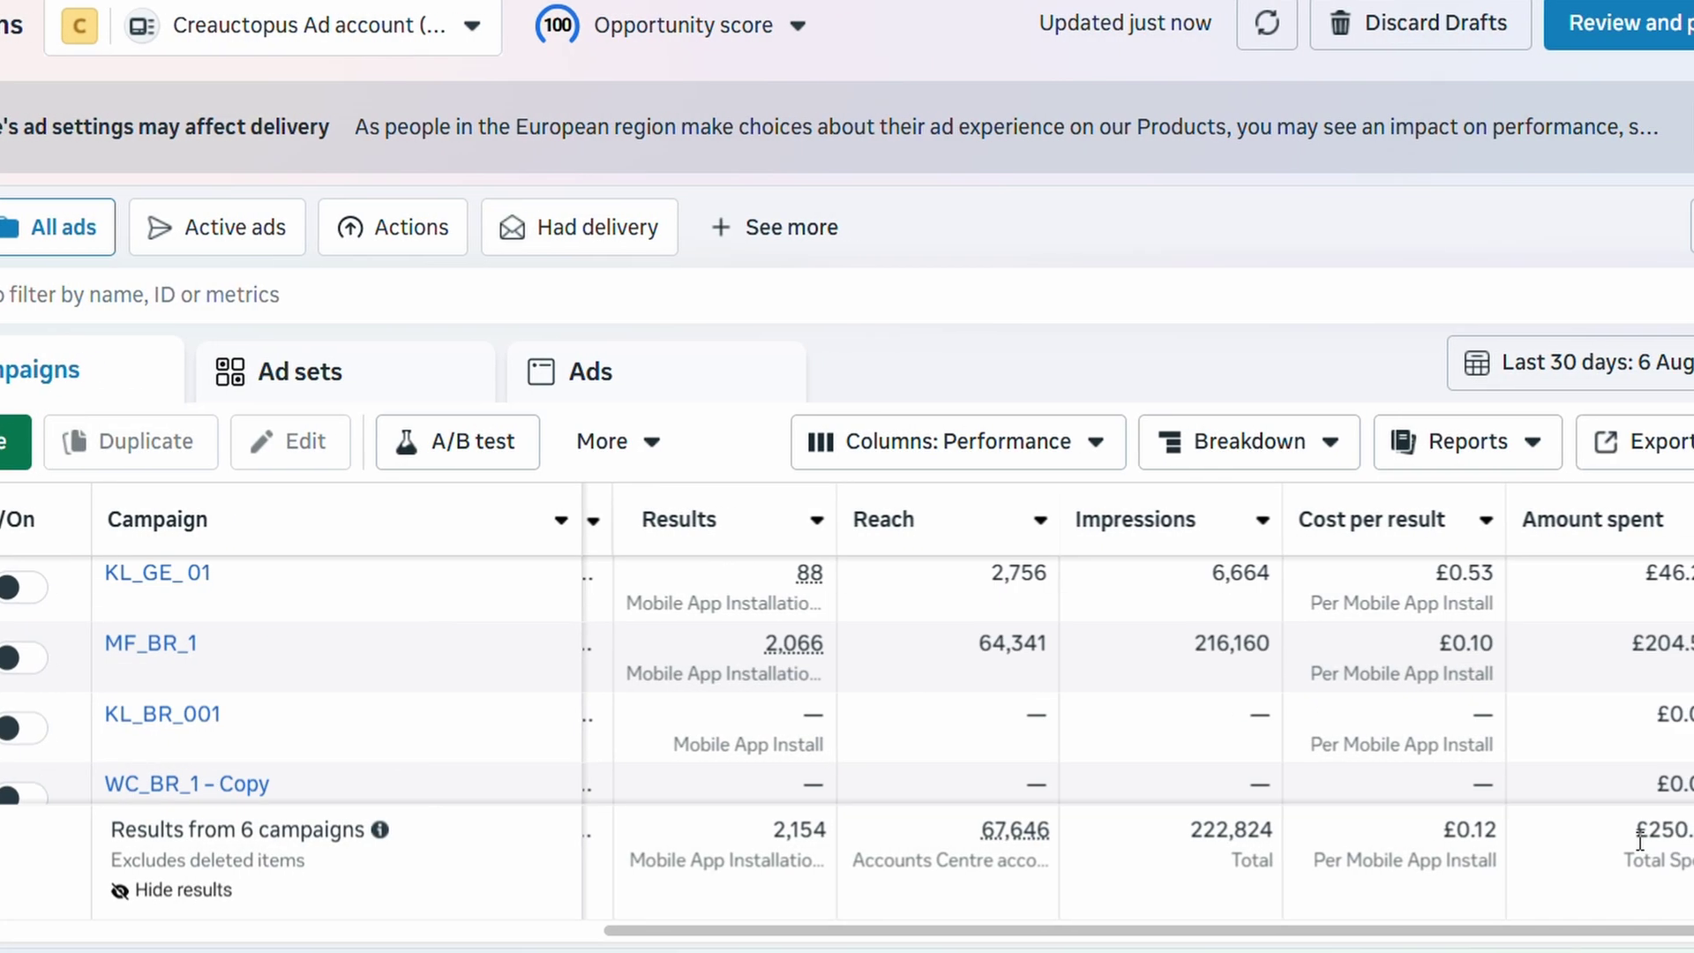
scroll(1639, 843, down, 2)
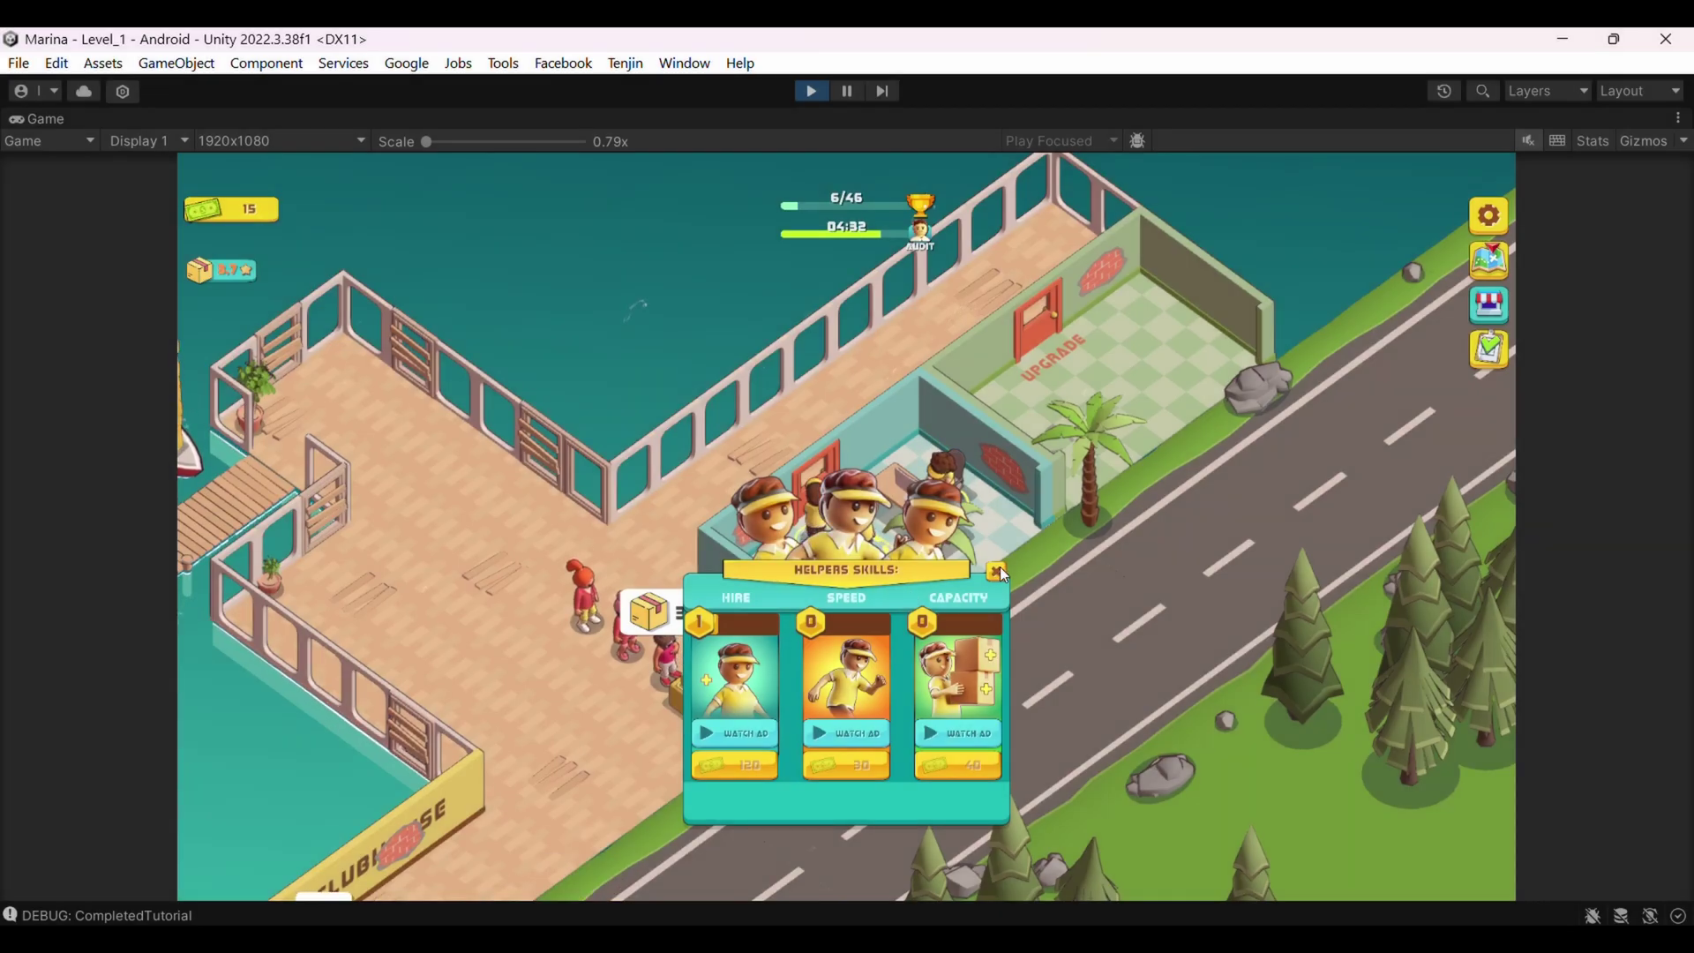
click(998, 572)
mouse_move(846, 746)
mouse_down()
mouse_move(817, 722)
mouse_move(783, 823)
mouse_up()
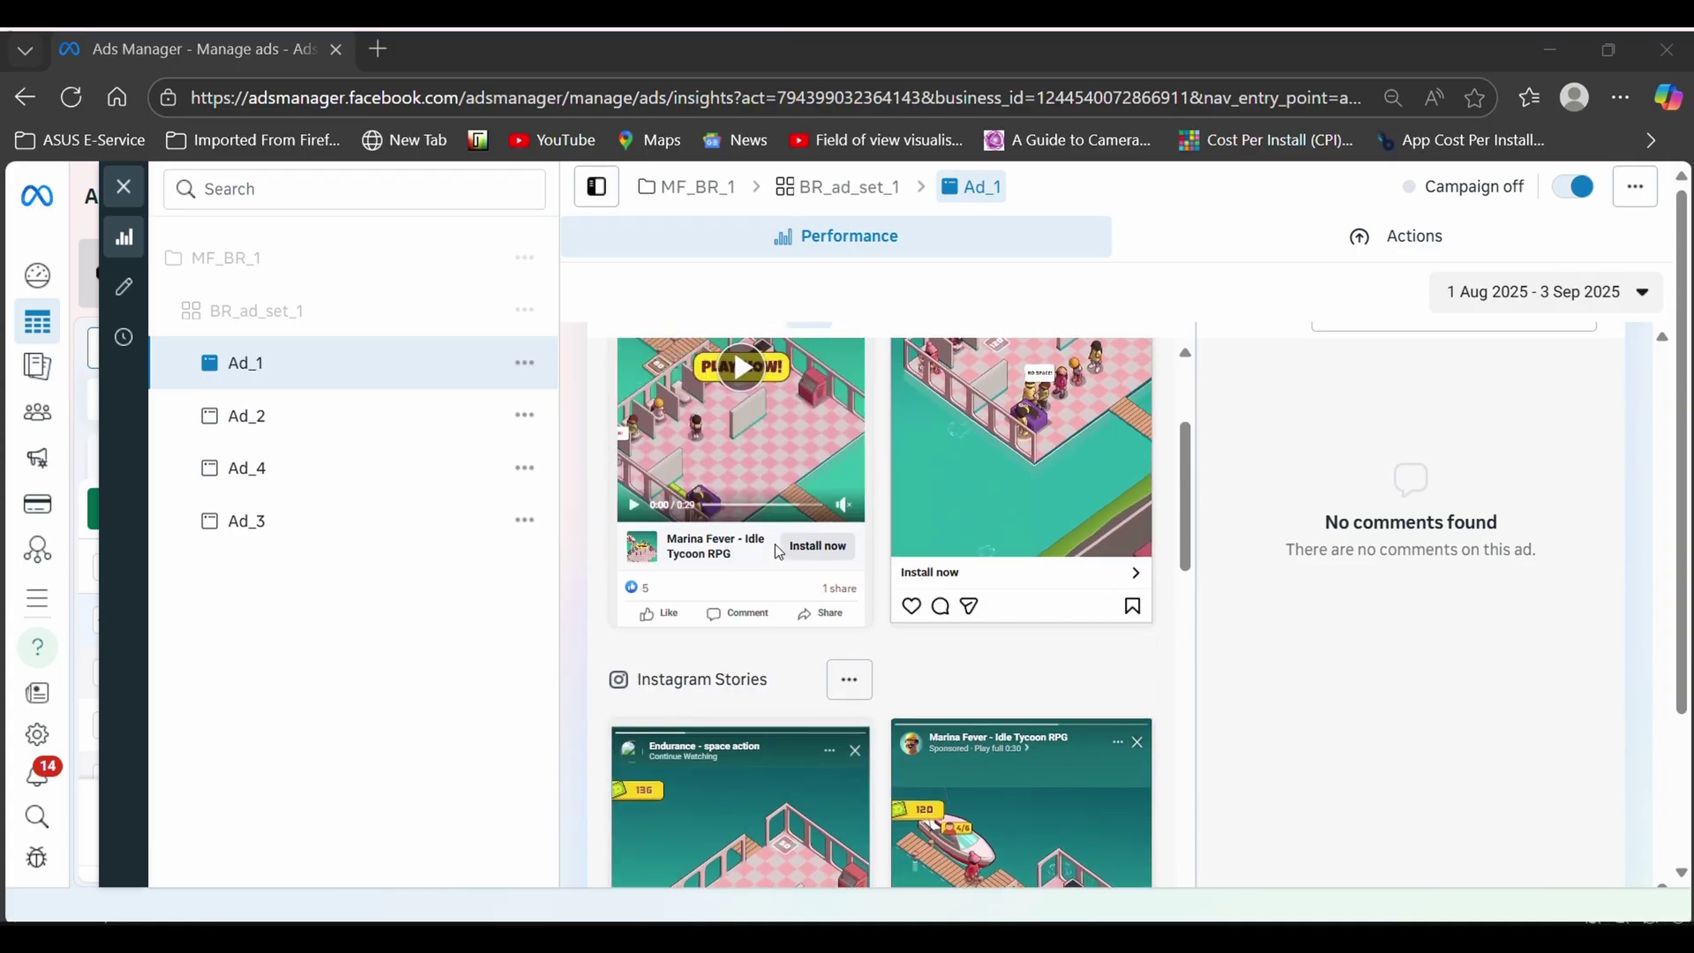
scroll(779, 552, up, 3)
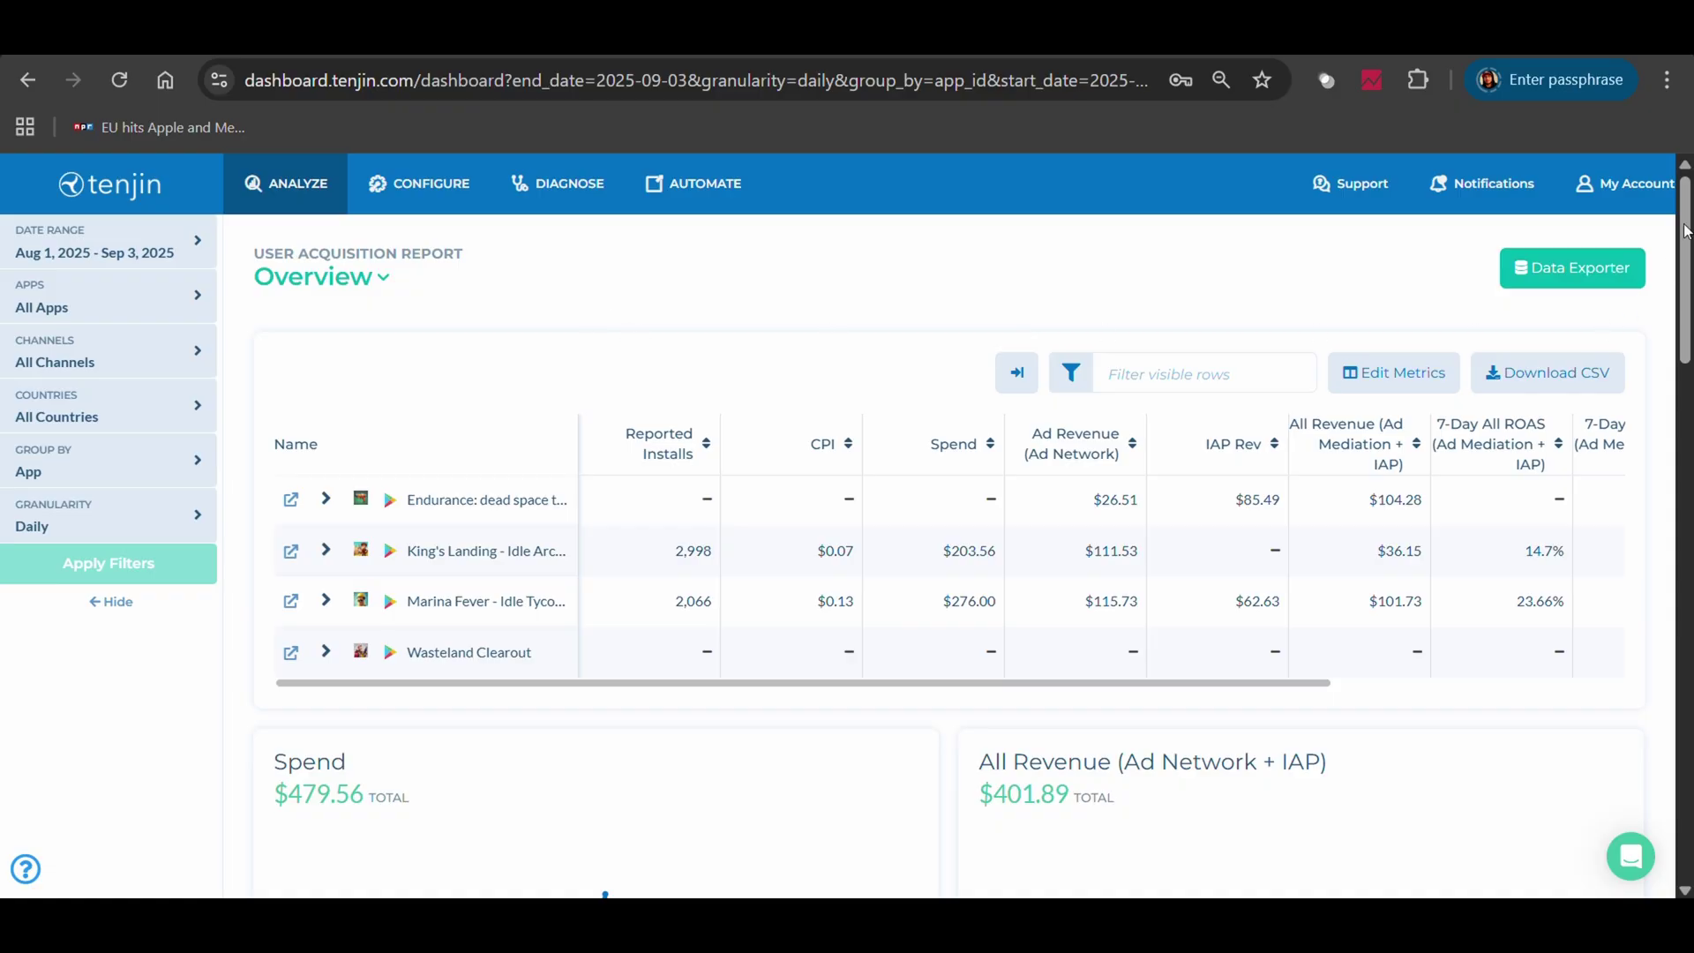
scroll(1685, 219, down, 1)
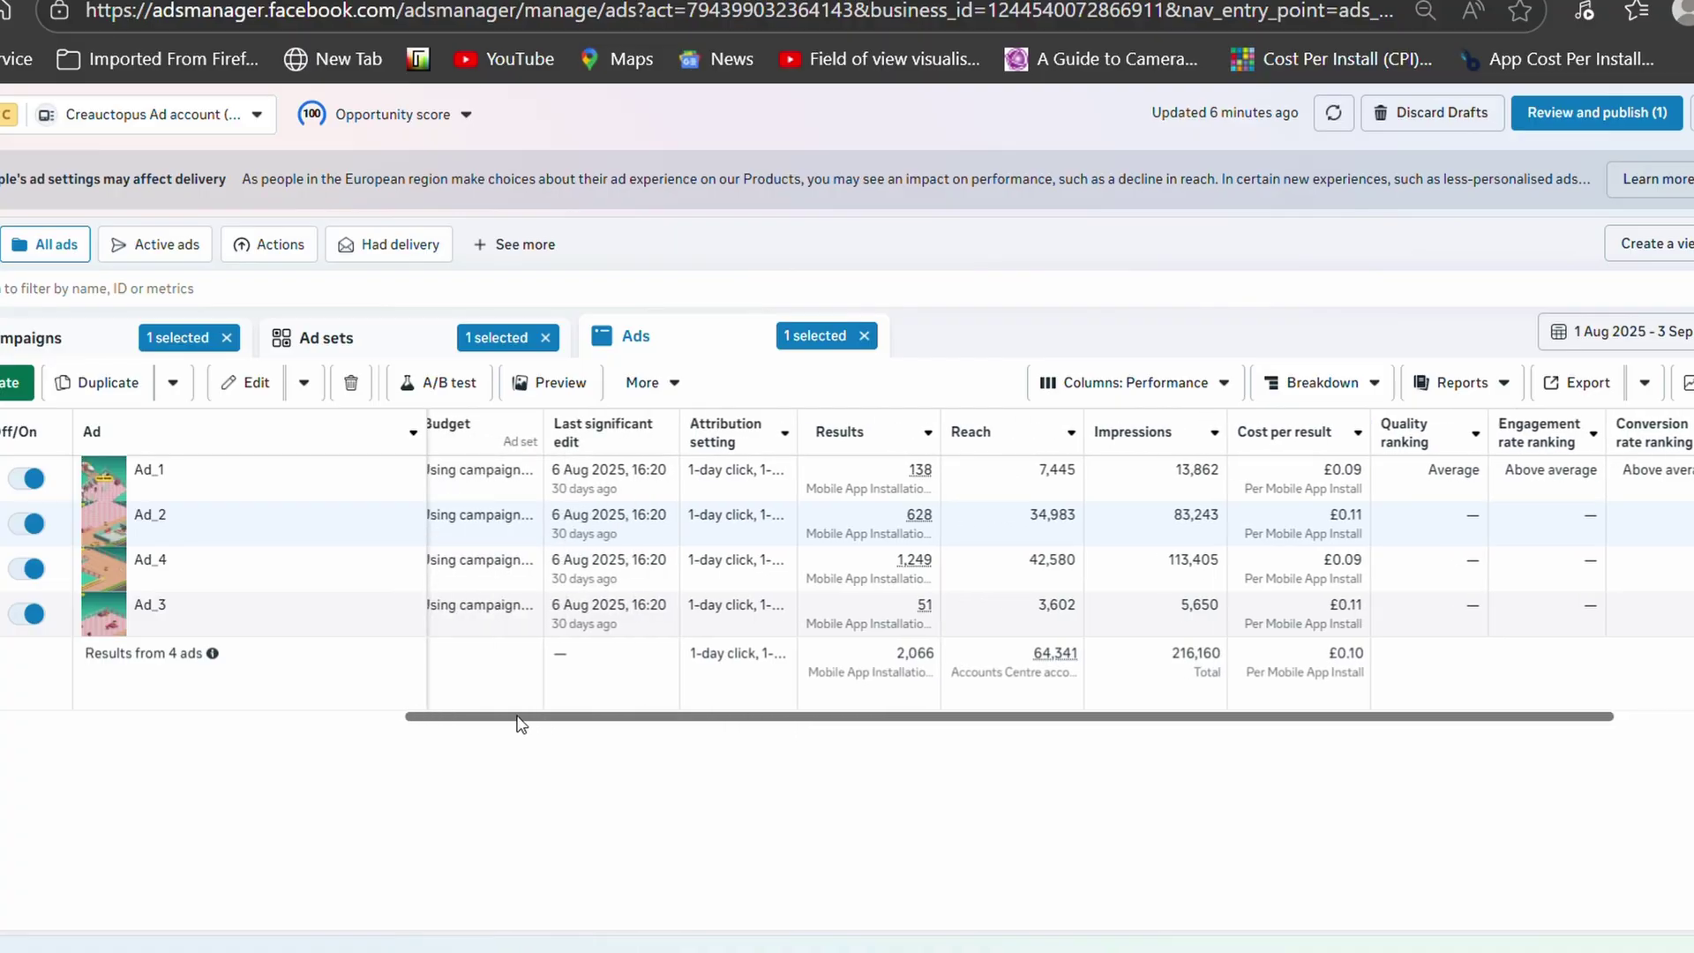
Highlight the £204.54 amount spent and 2,066 results totals in the table footer.
drag(518, 718, 738, 721)
drag(1572, 657, 1617, 653)
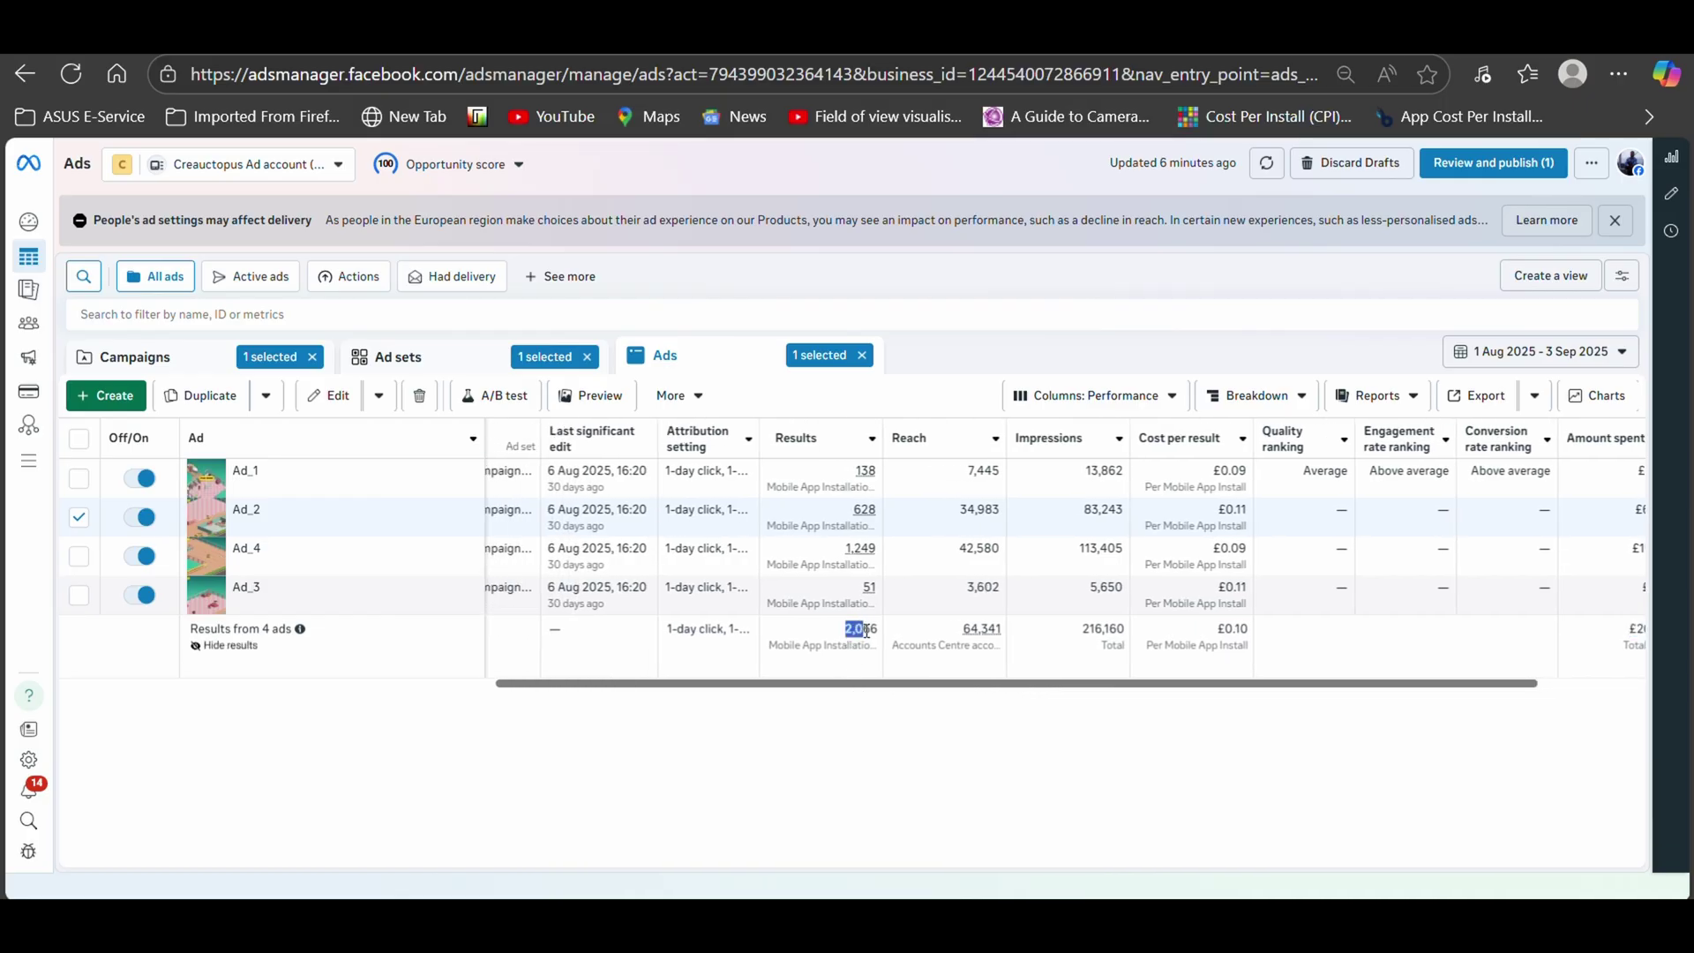
drag(865, 630, 882, 631)
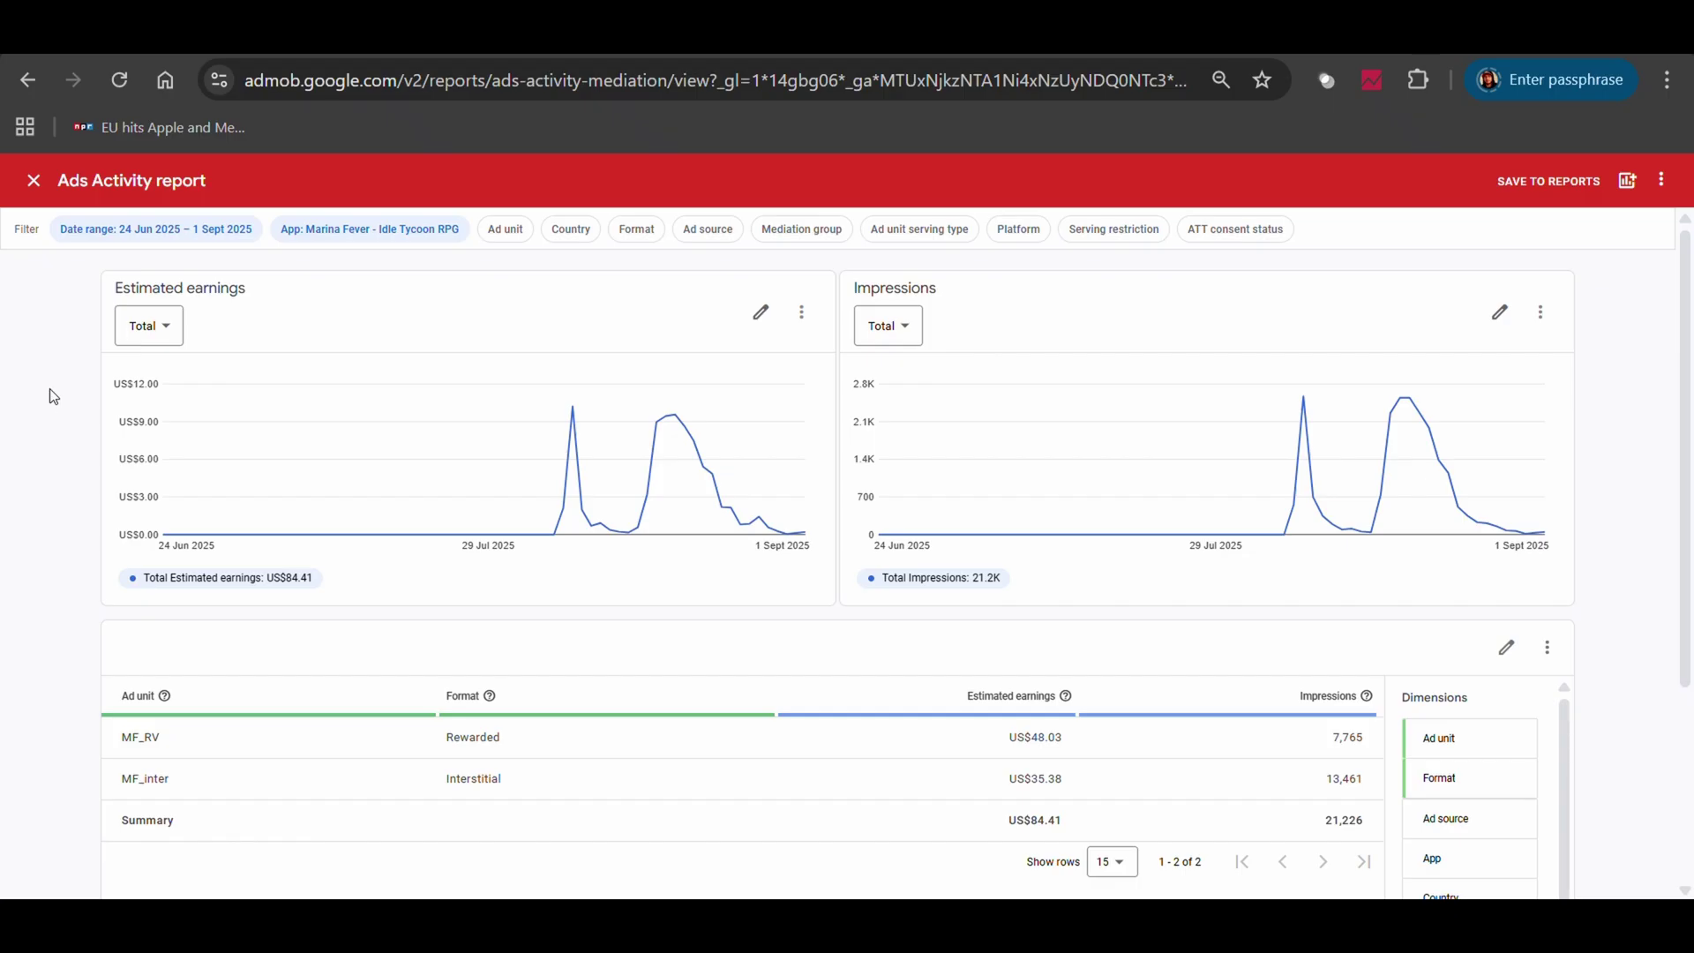
Scroll the Ads Activity report down to Marina Fever's US$84.41 total estimated earnings.
scroll(55, 336, down, 2)
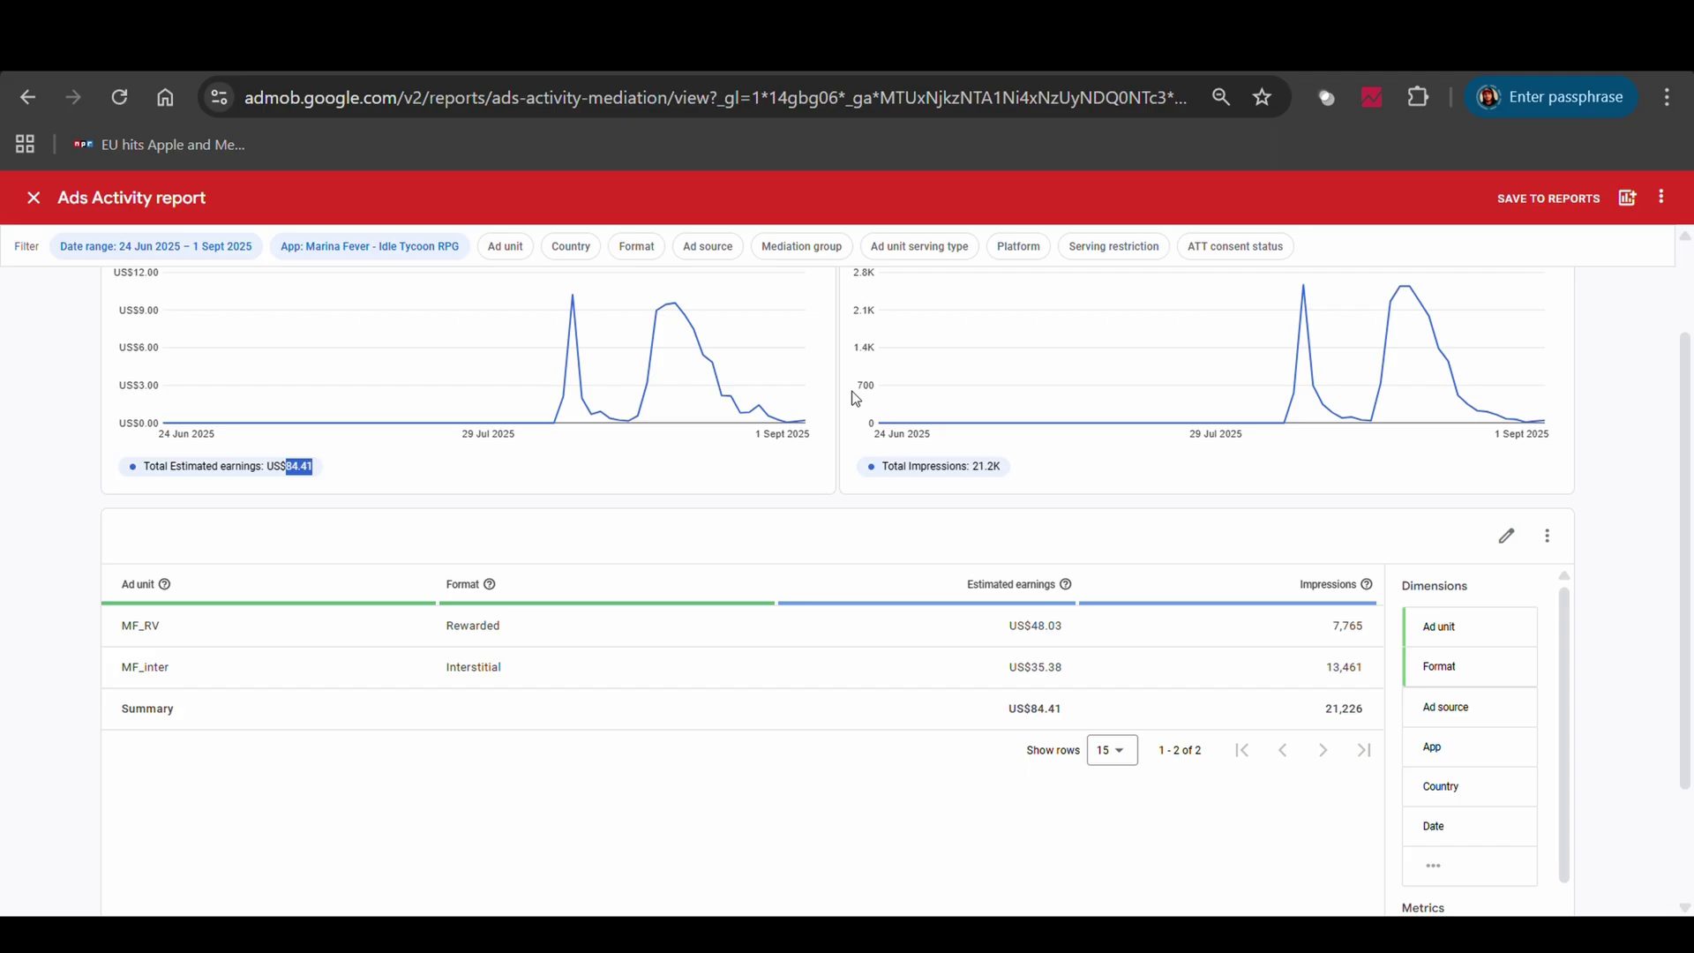
scroll(854, 397, down, 2)
scroll(869, 353, down, 1)
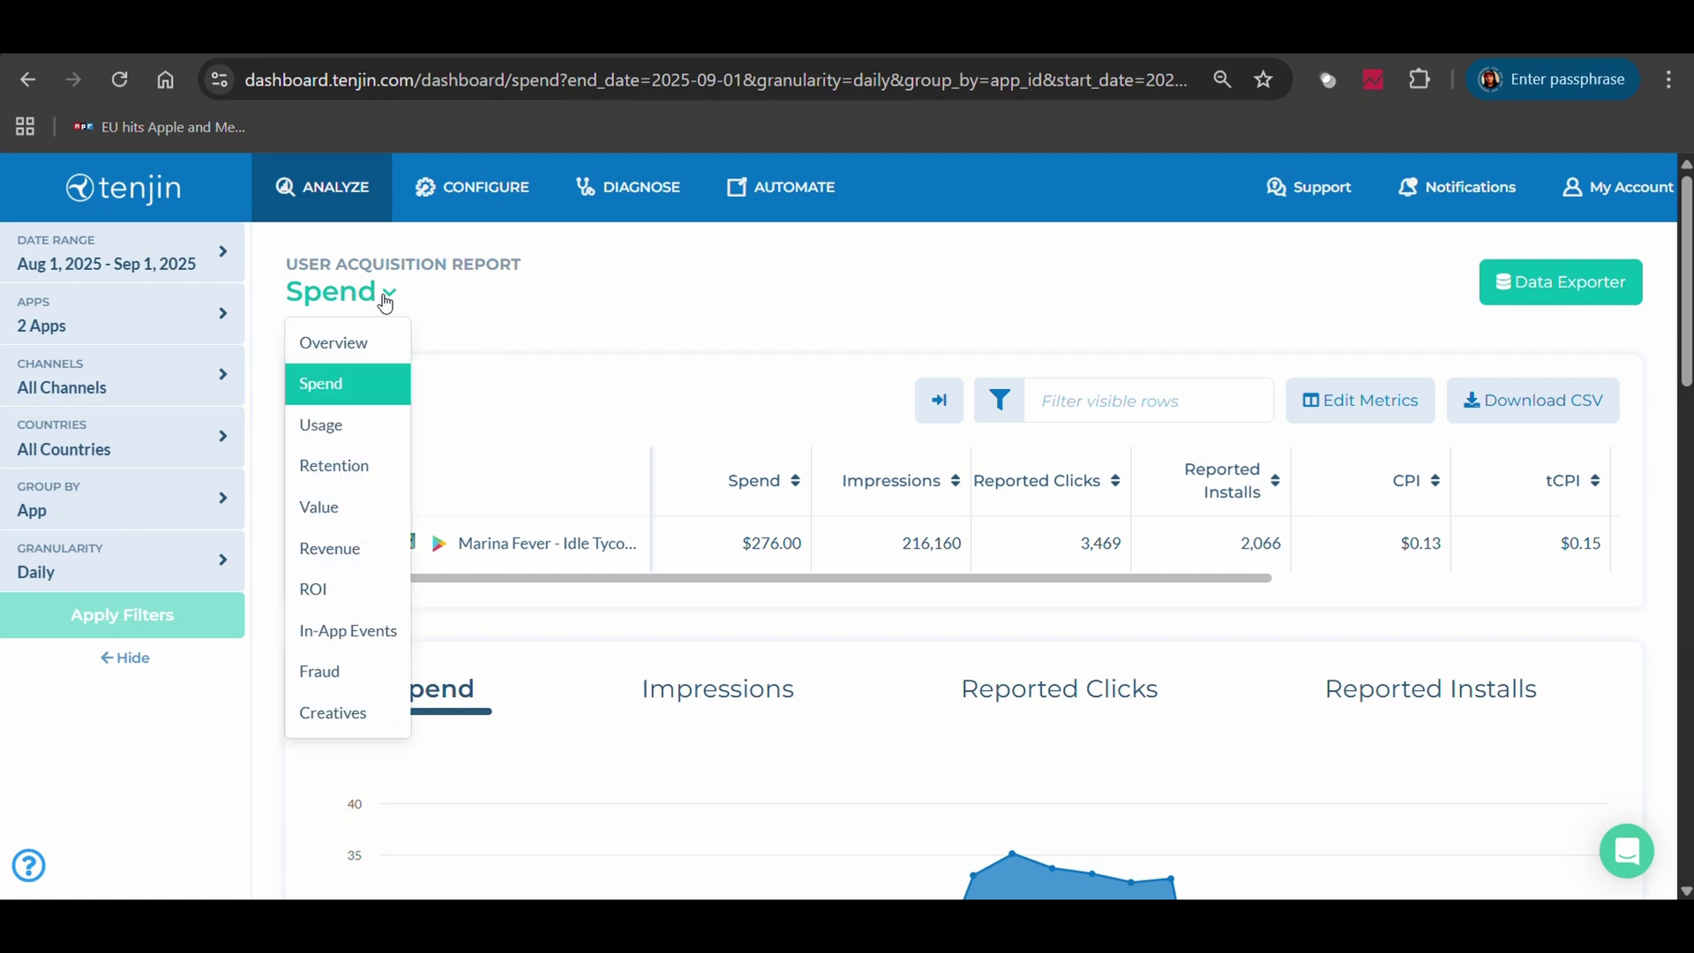
Switch the report to Overview and scroll right to the revenue and 15.02% 7-Day All ROAS columns.
click(347, 342)
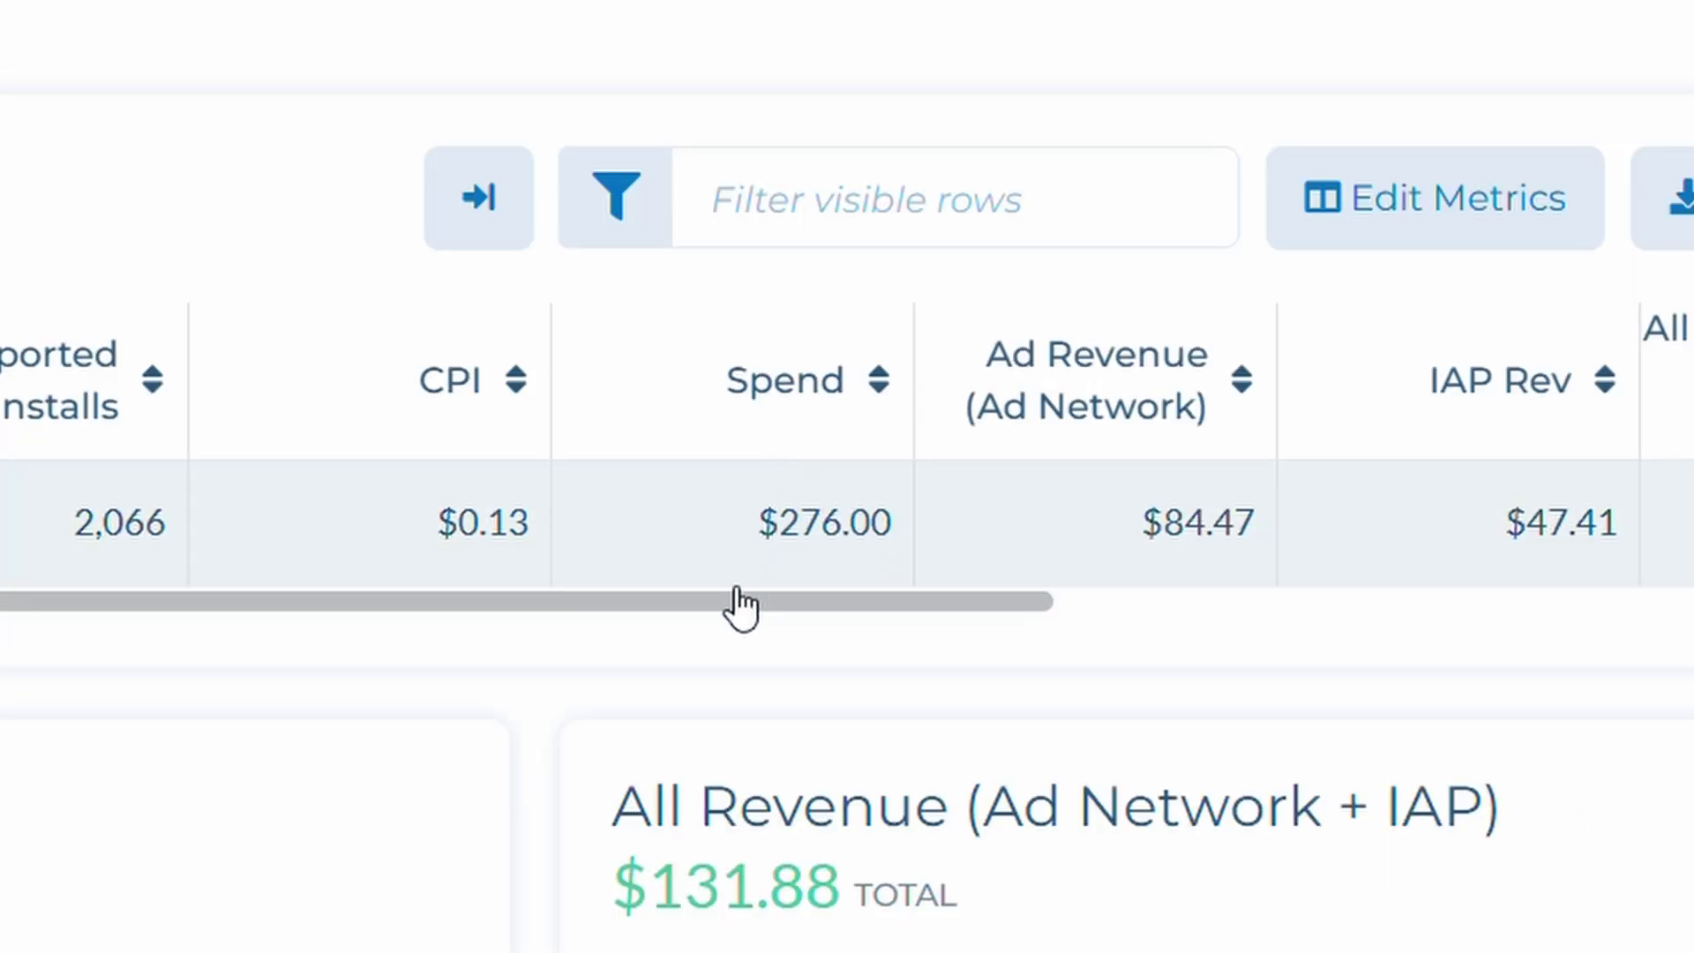
drag(680, 609, 1115, 619)
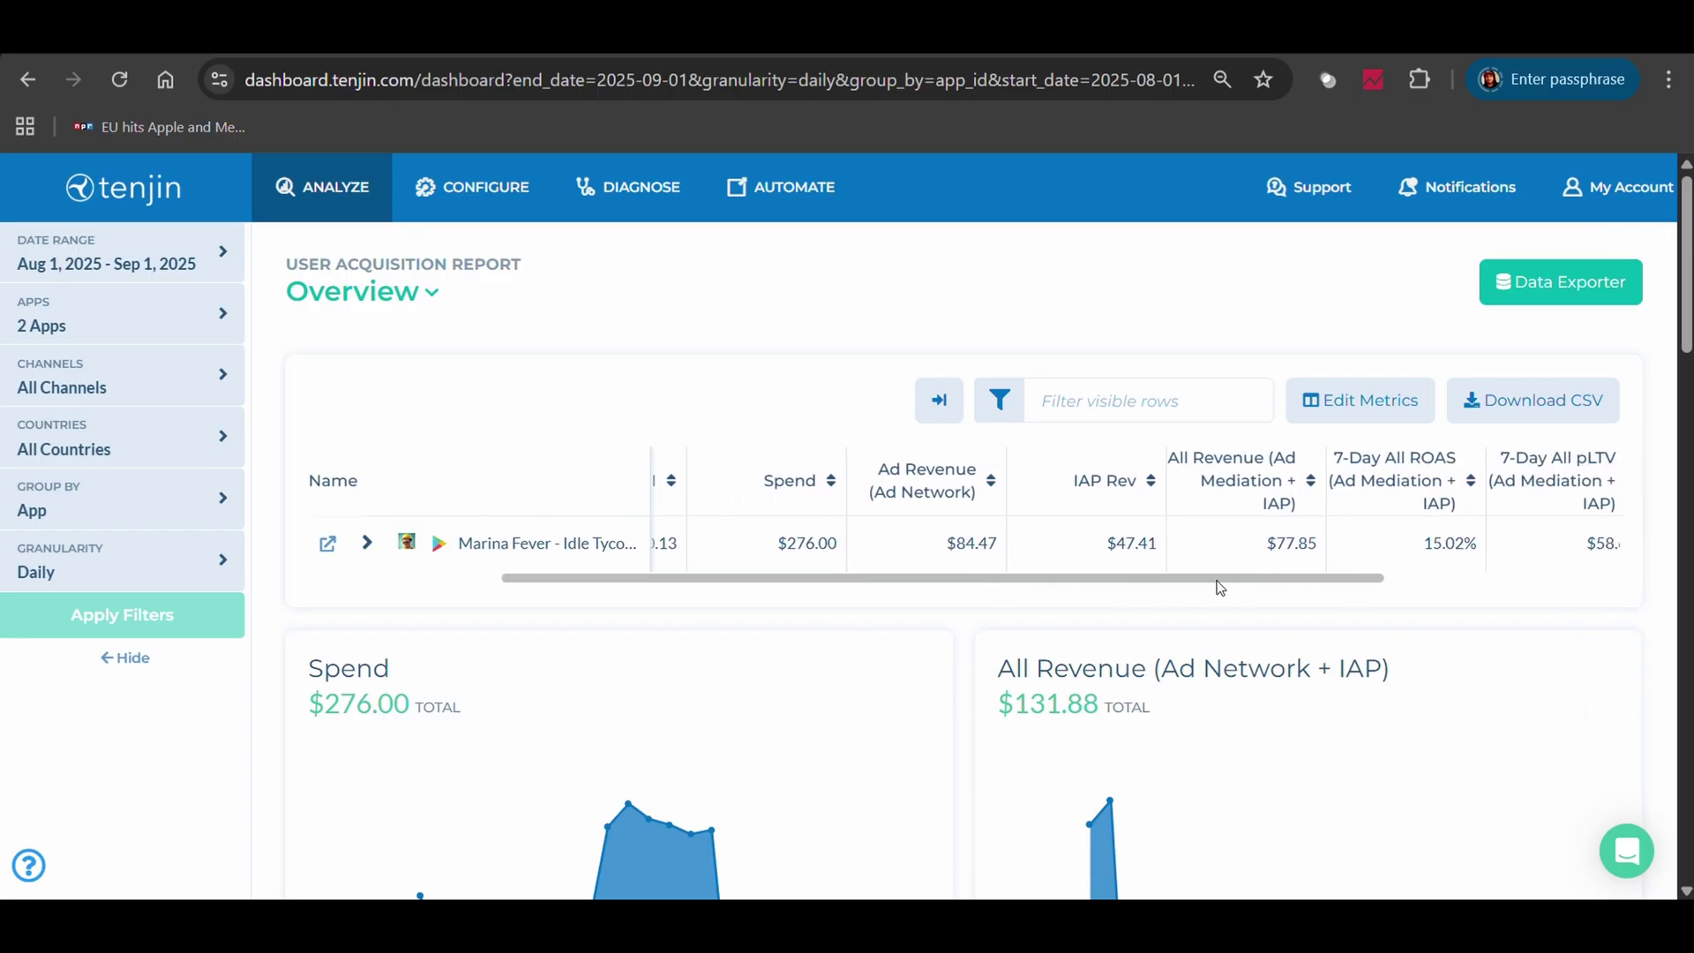
drag(1219, 587, 1315, 584)
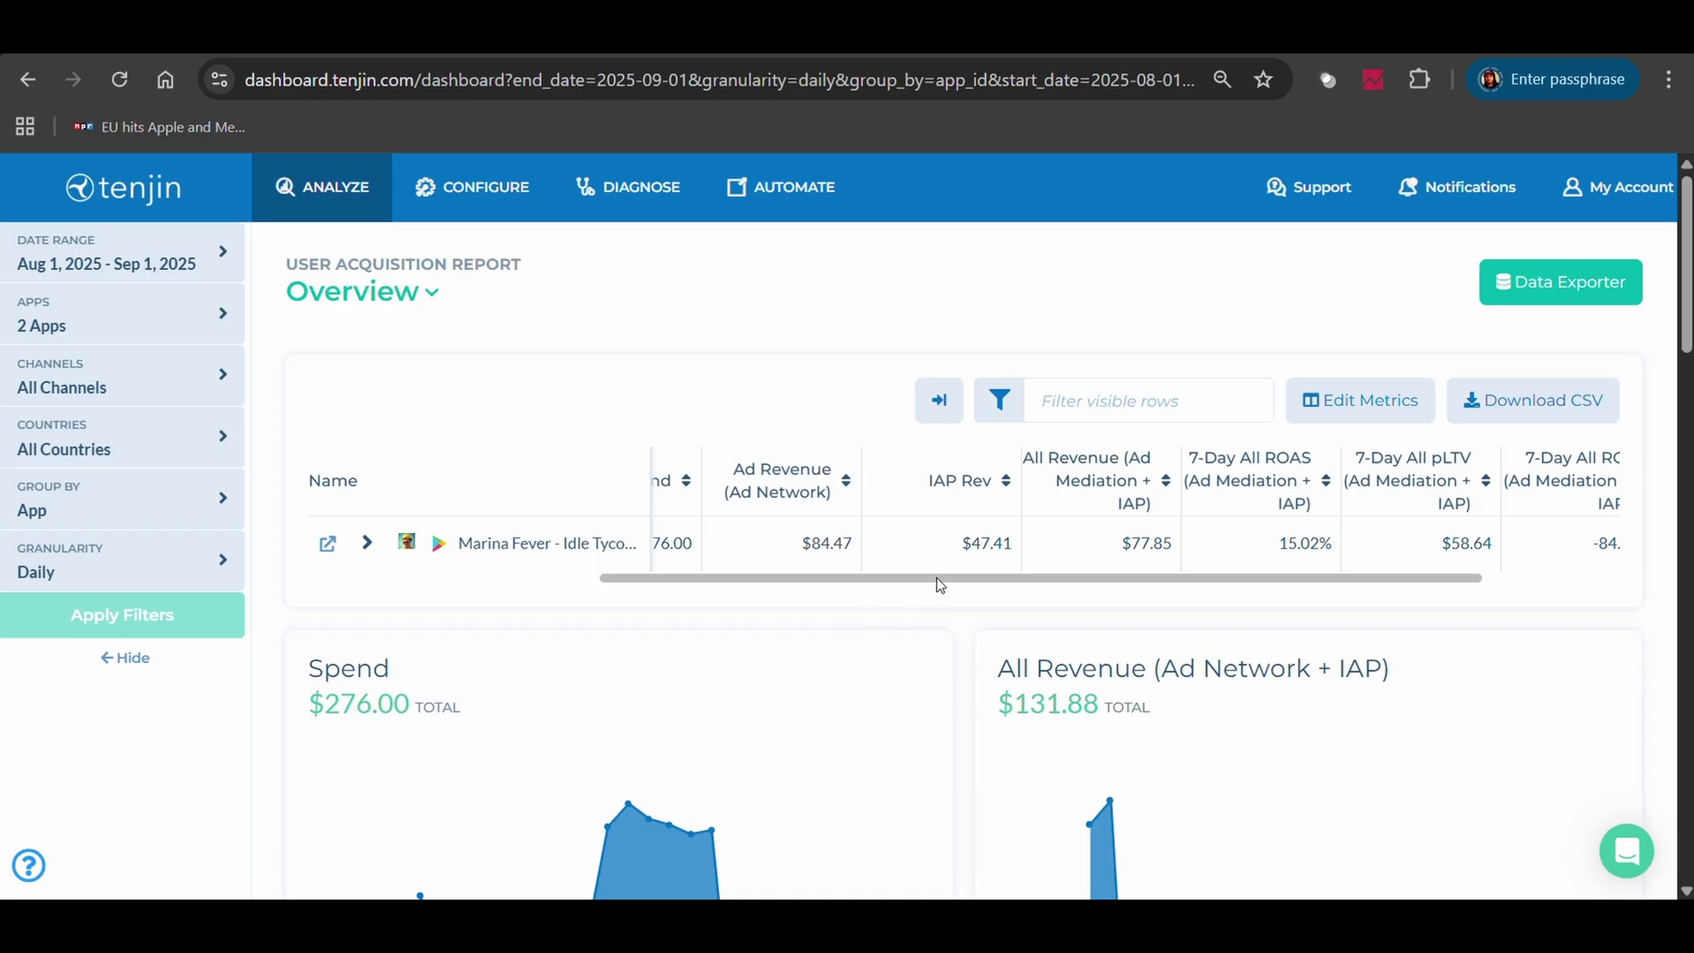
drag(941, 585, 982, 586)
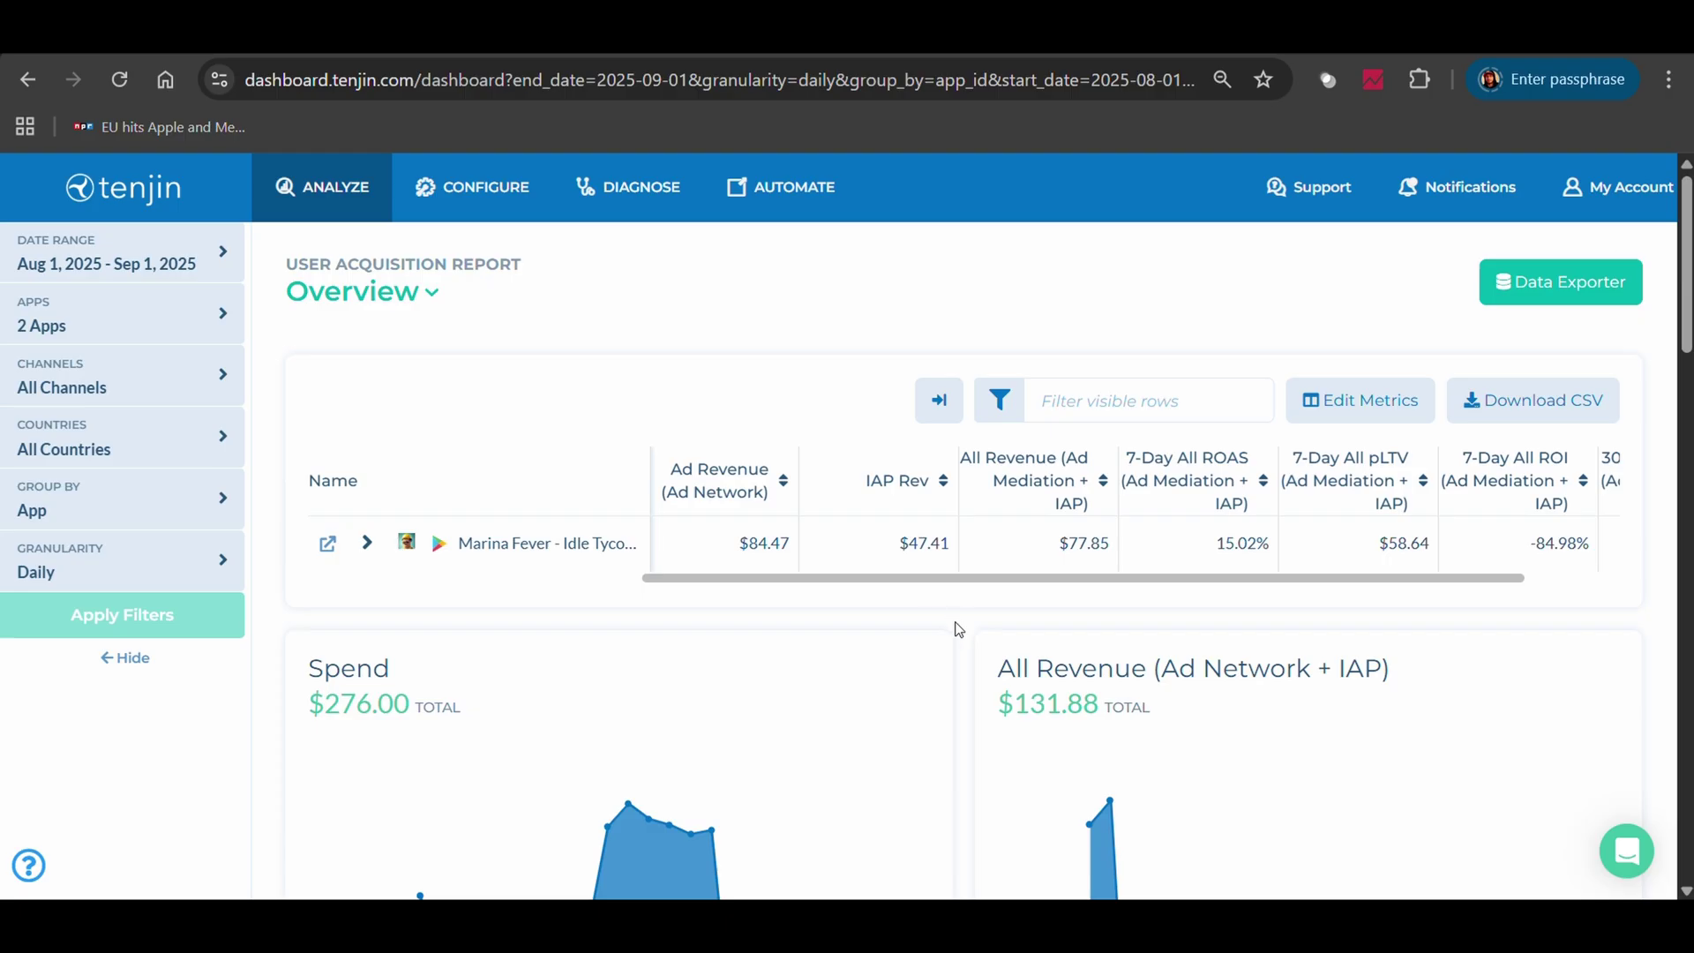
drag(1019, 703, 1142, 711)
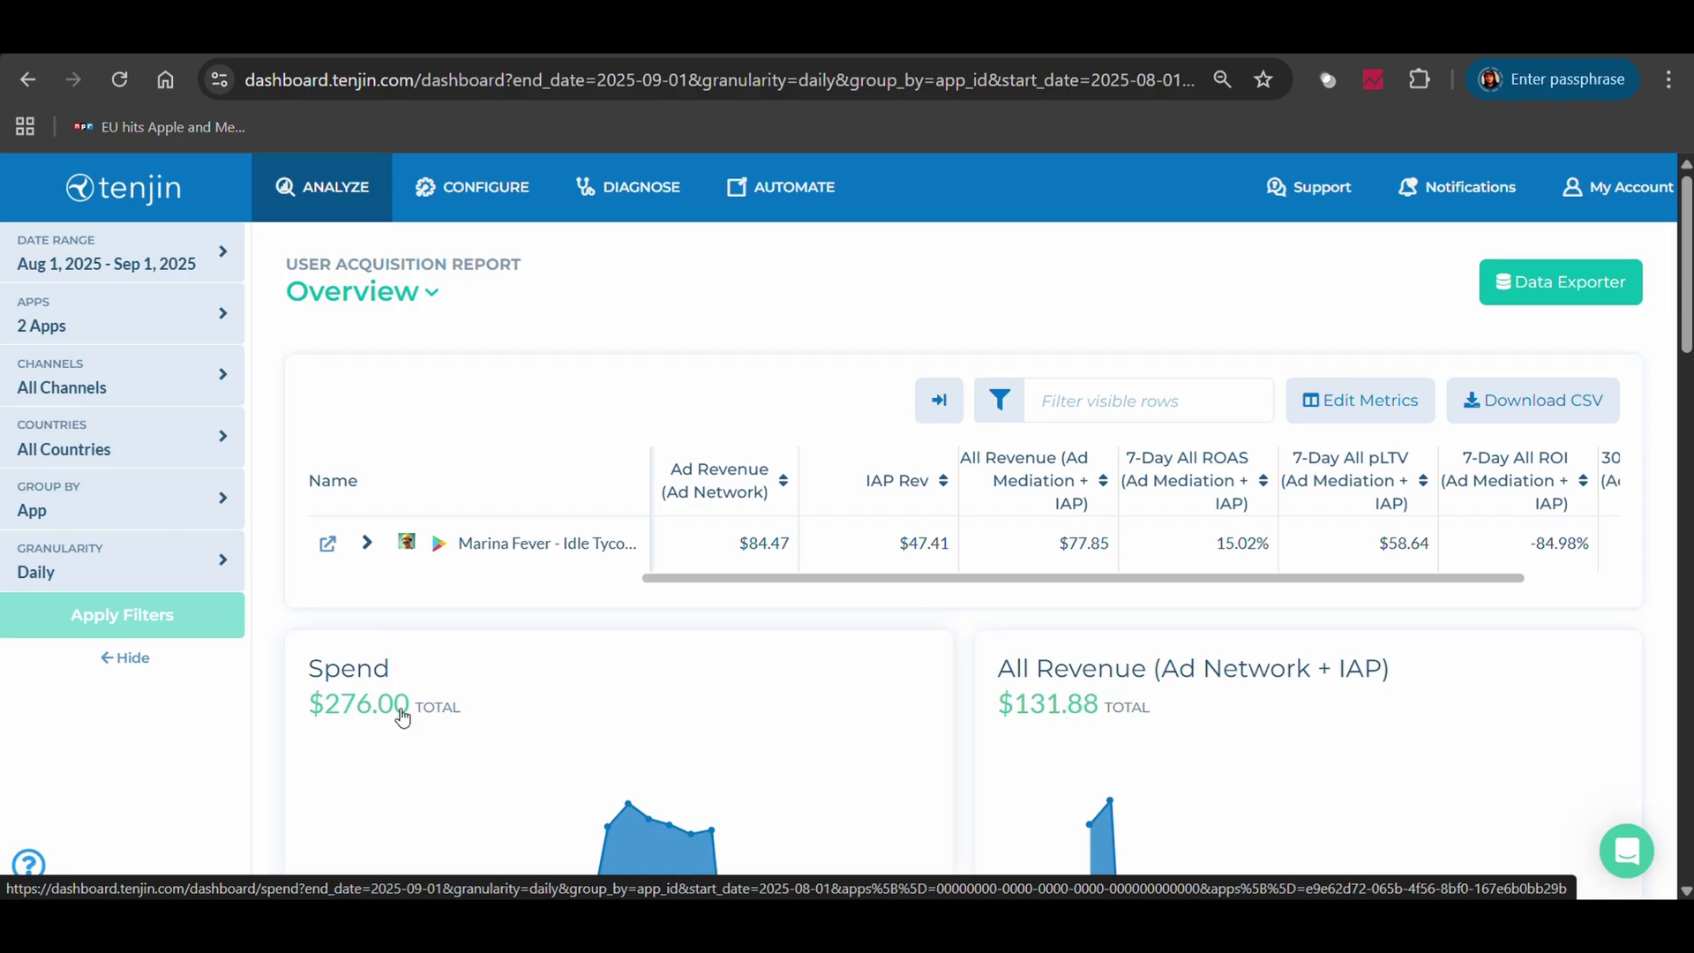
scroll(843, 344, down, 3)
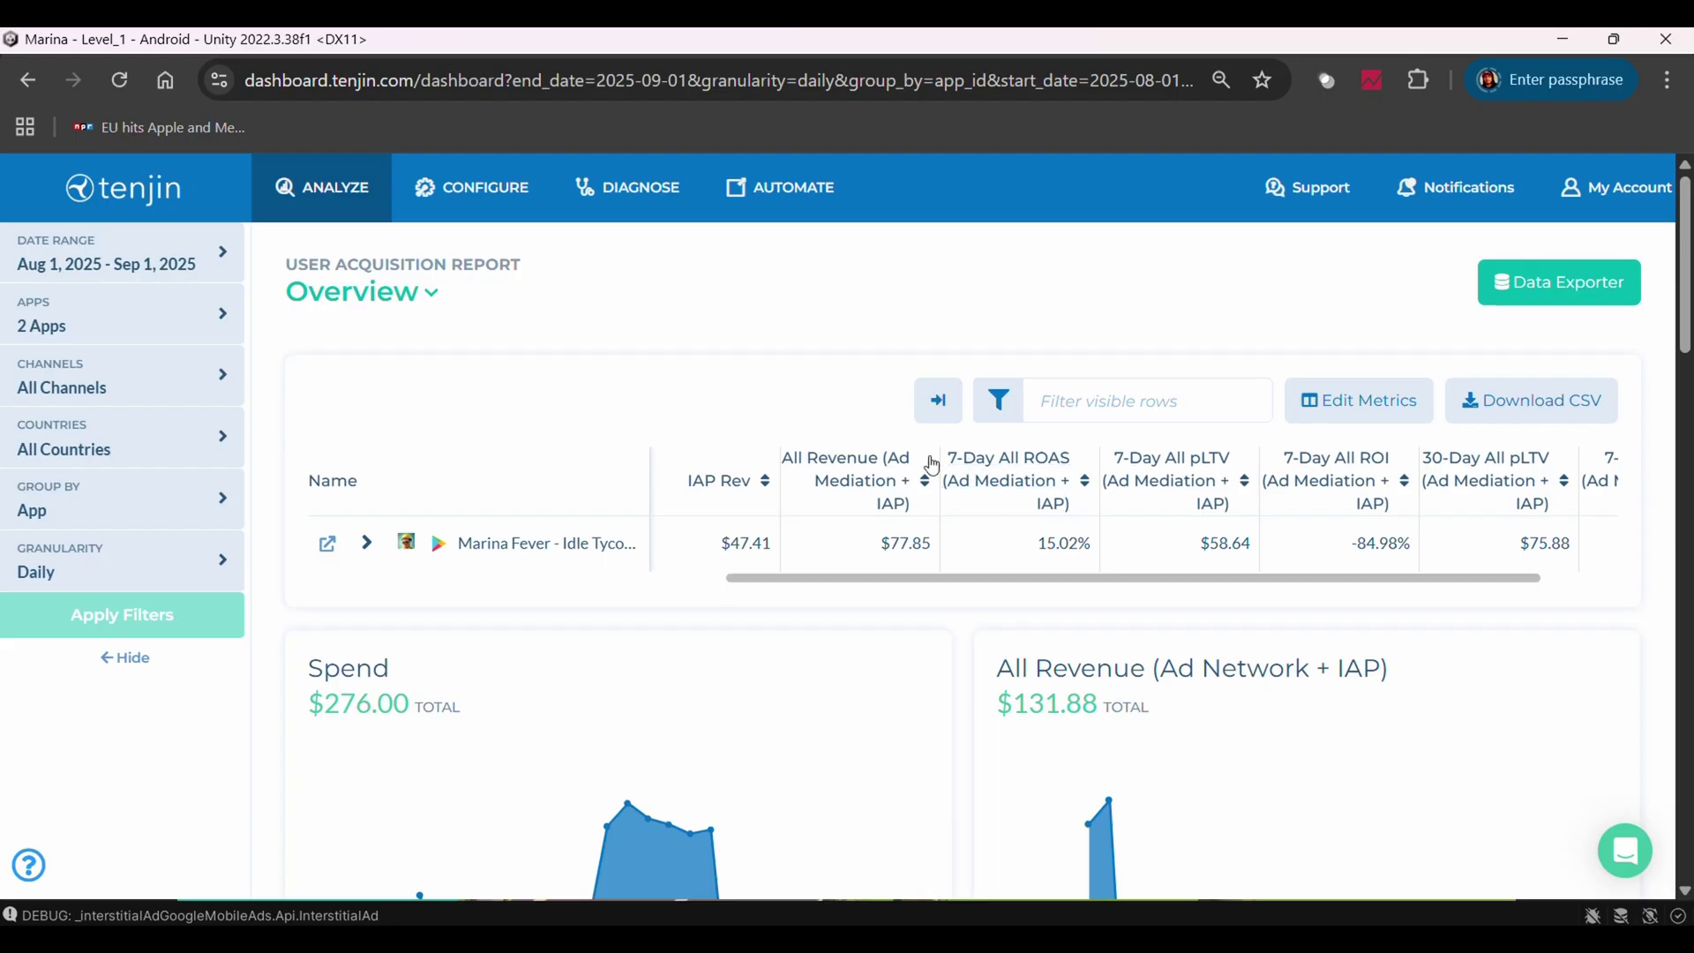
mouse_move(1064, 464)
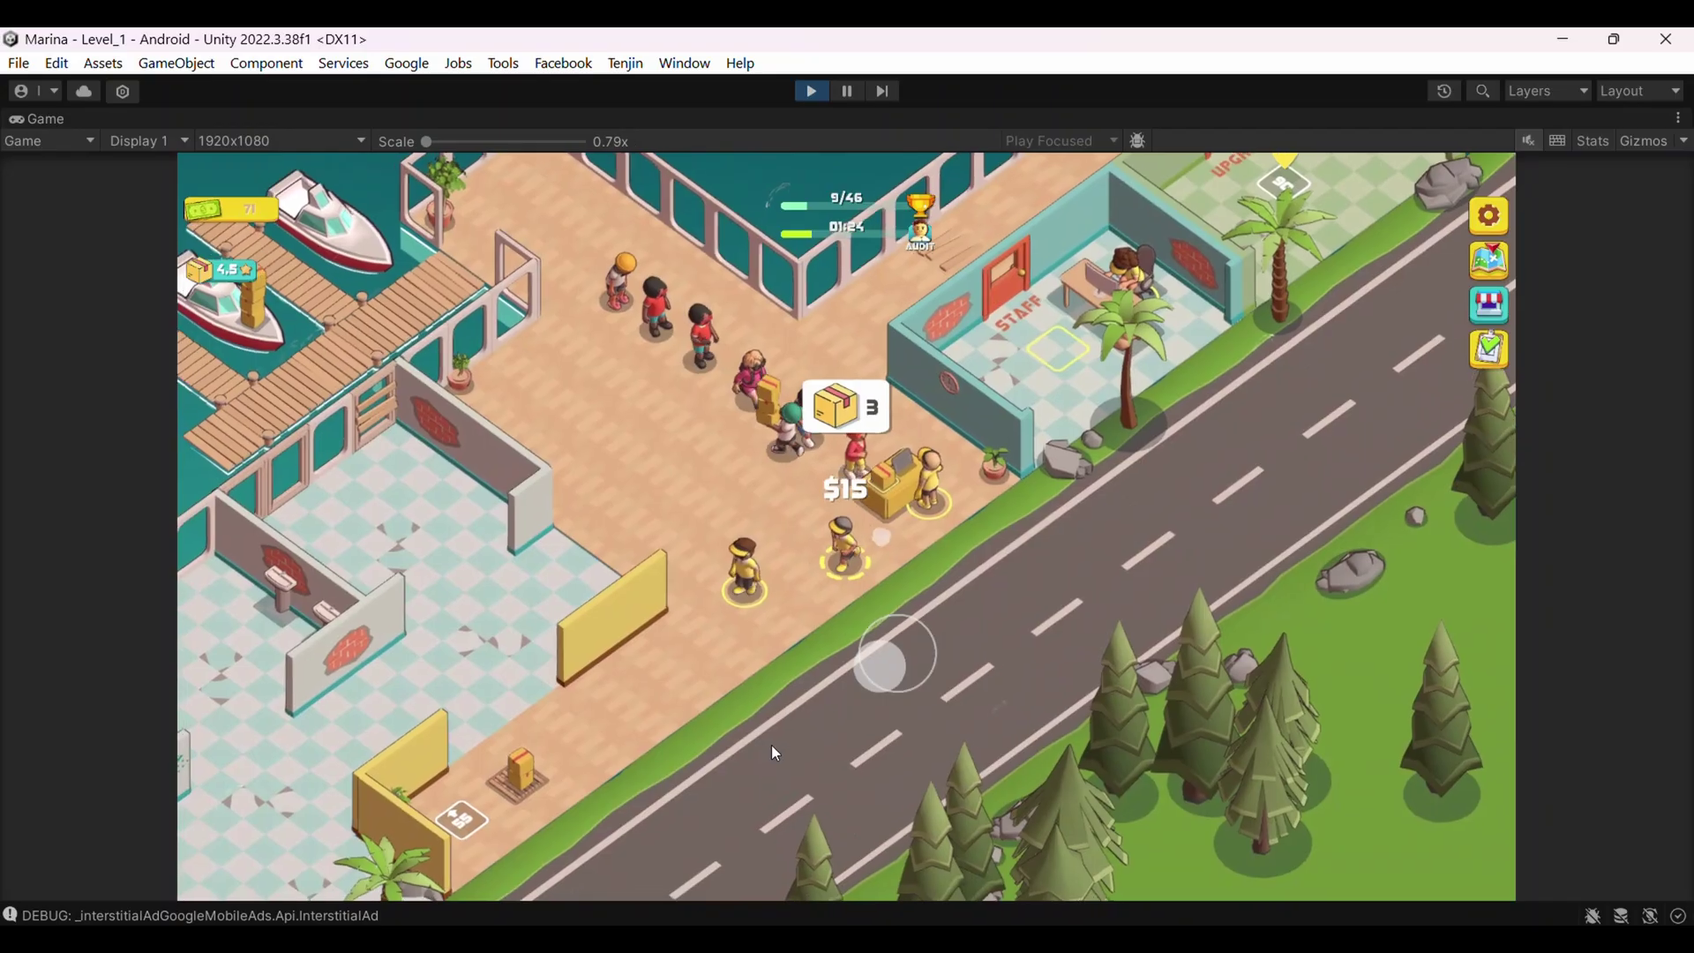
mouse_move(771, 745)
mouse_down()
mouse_move(748, 813)
mouse_move(769, 880)
mouse_move(634, 767)
mouse_move(855, 618)
mouse_move(803, 733)
mouse_up()
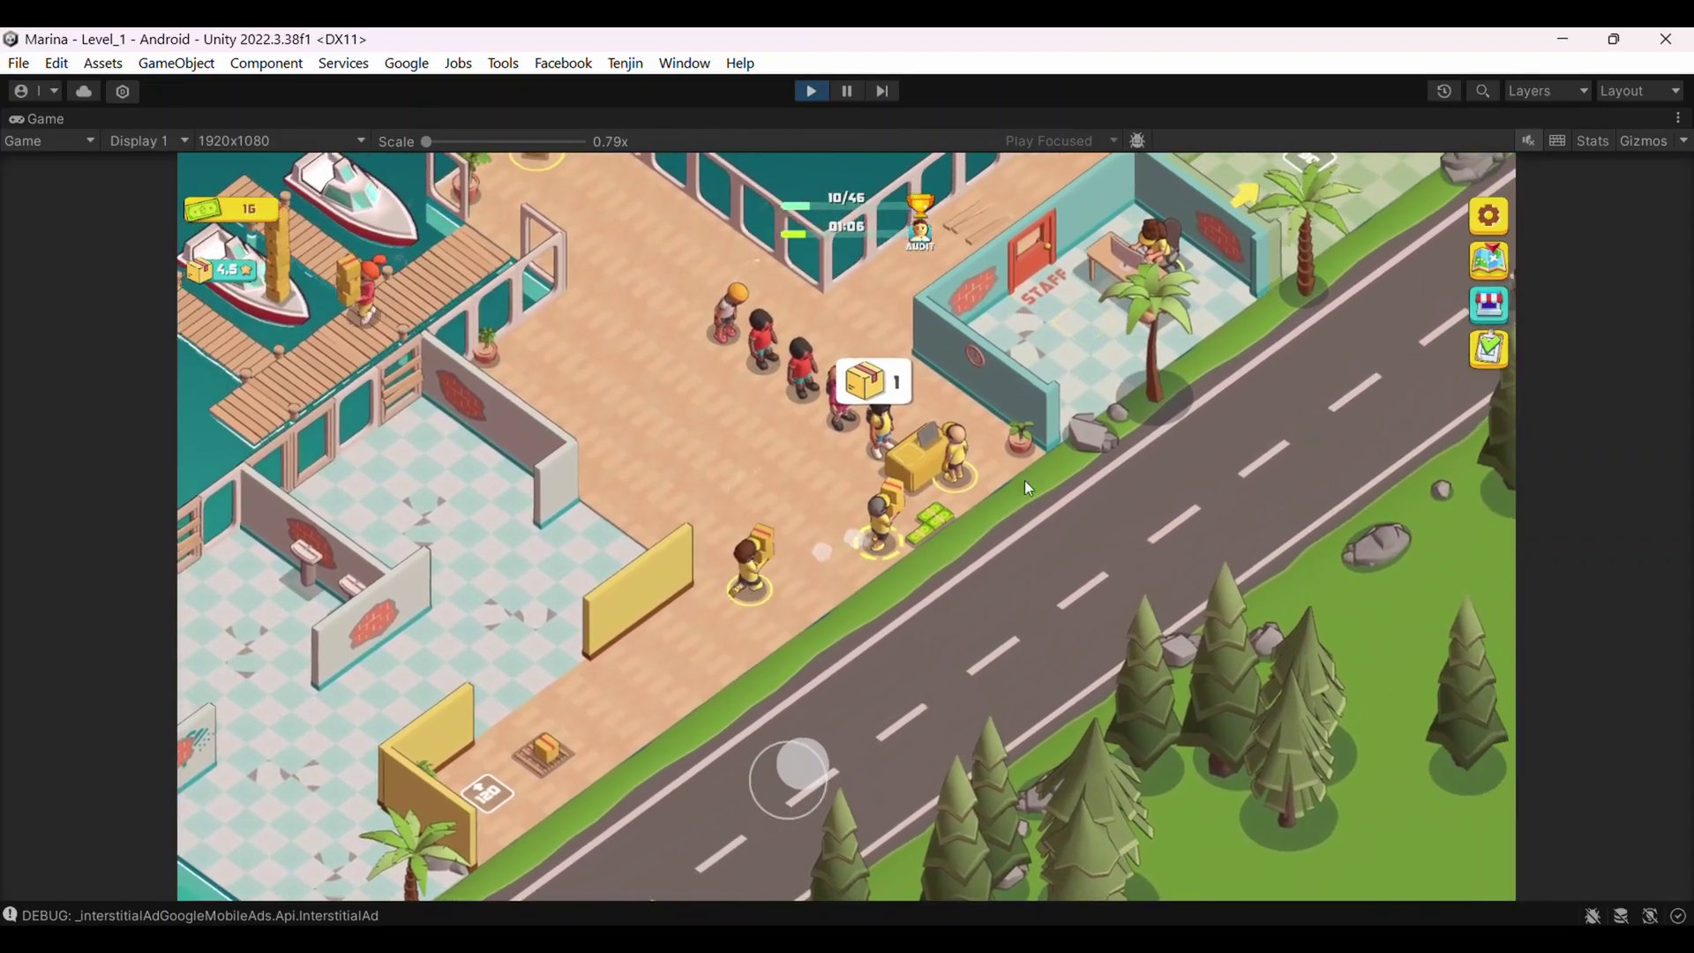
Steer the player between stations with the joystick, serving customers until cash reaches 31.
mouse_move(1028, 488)
mouse_down()
mouse_move(872, 552)
mouse_move(743, 800)
mouse_move(674, 852)
mouse_move(887, 602)
mouse_move(982, 528)
mouse_move(1050, 515)
mouse_move(1057, 463)
mouse_up()
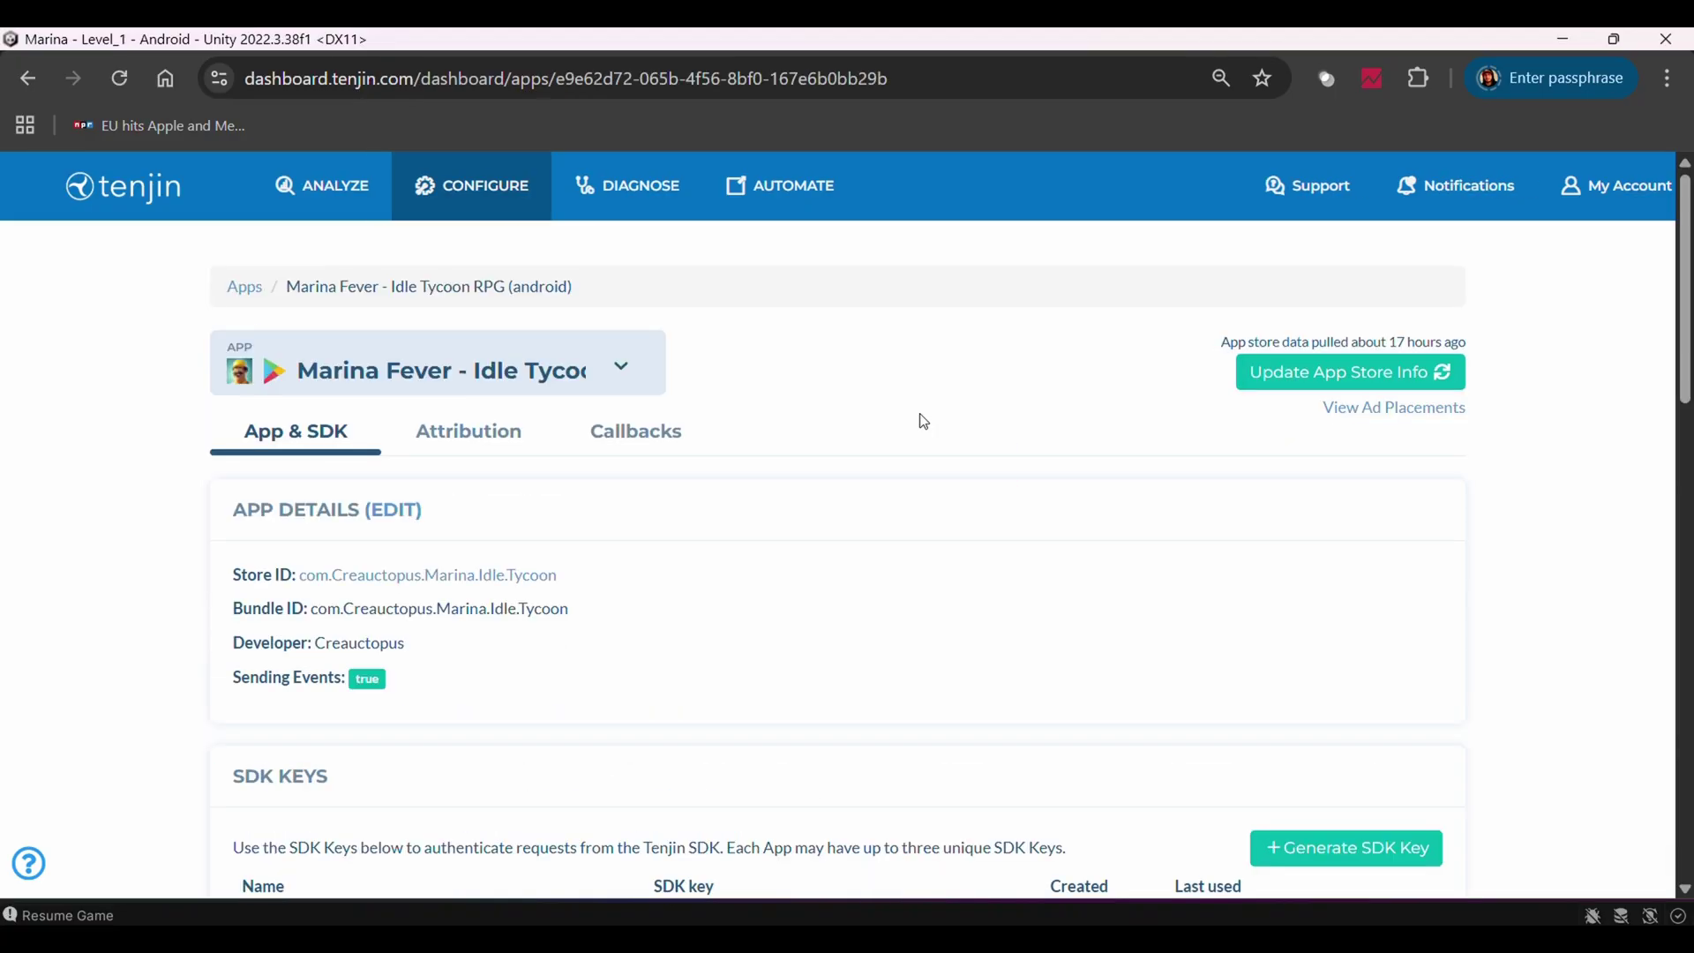
Review the app's channel attribution settings, including Meta's, then return to the App & SDK details.
scroll(918, 420, down, 1)
click(459, 317)
scroll(923, 367, down, 5)
click(353, 707)
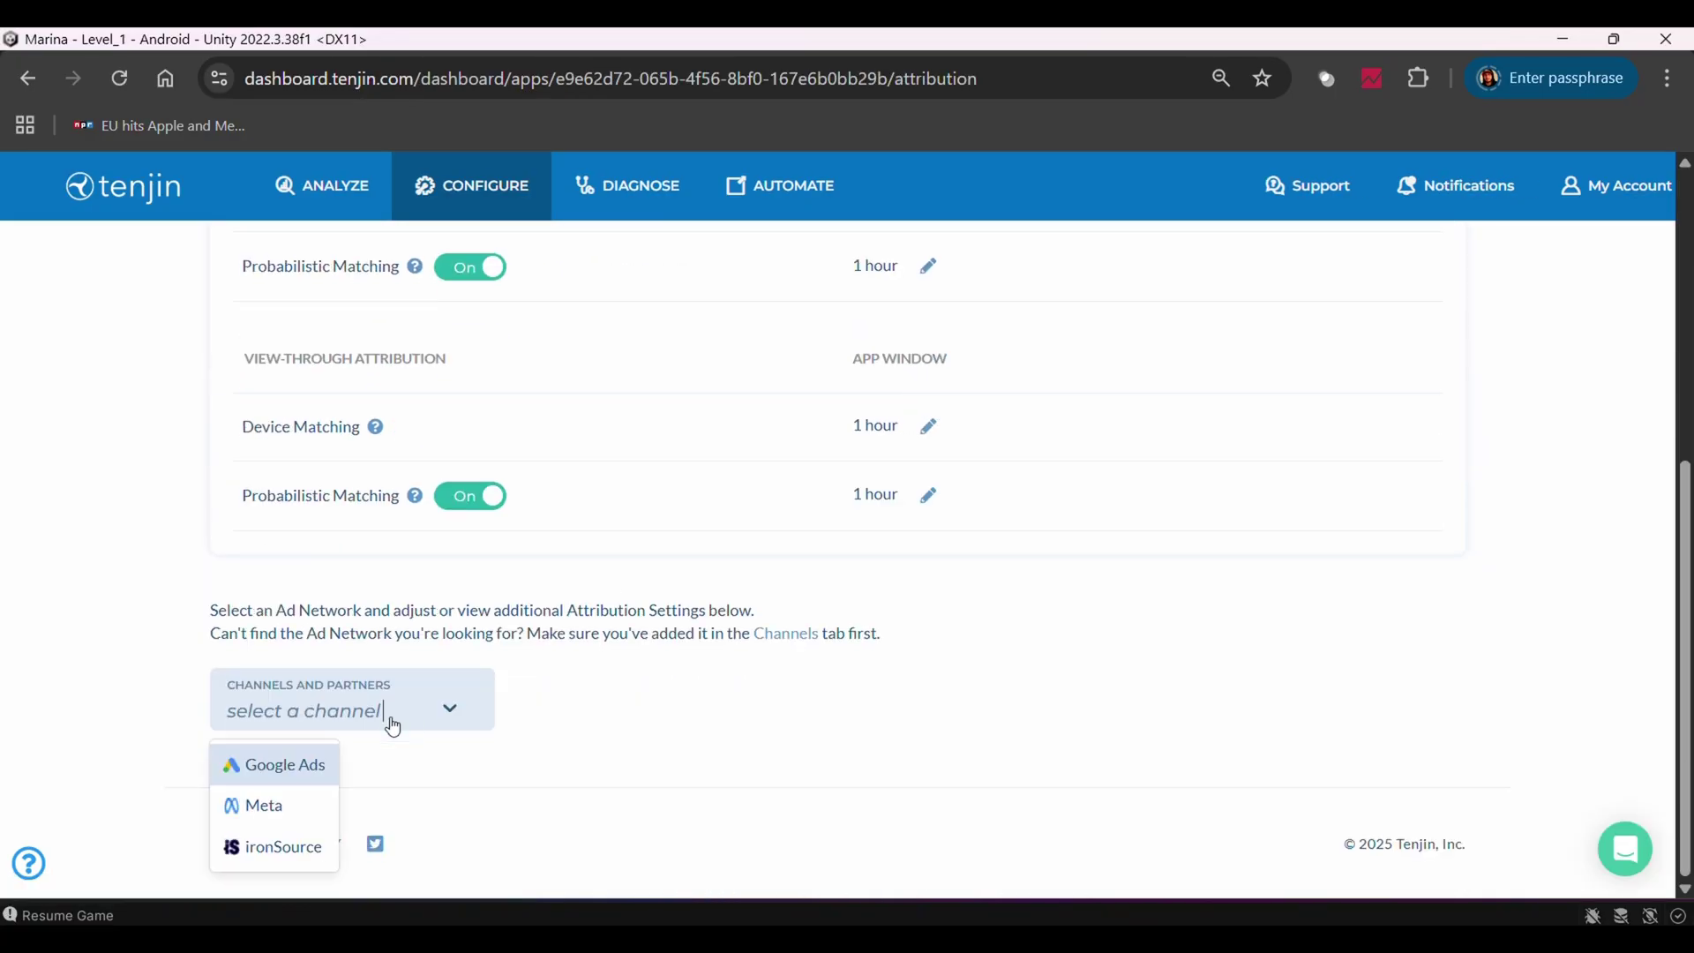
click(265, 802)
scroll(511, 637, down, 3)
scroll(511, 637, down, 3)
scroll(511, 642, up, 11)
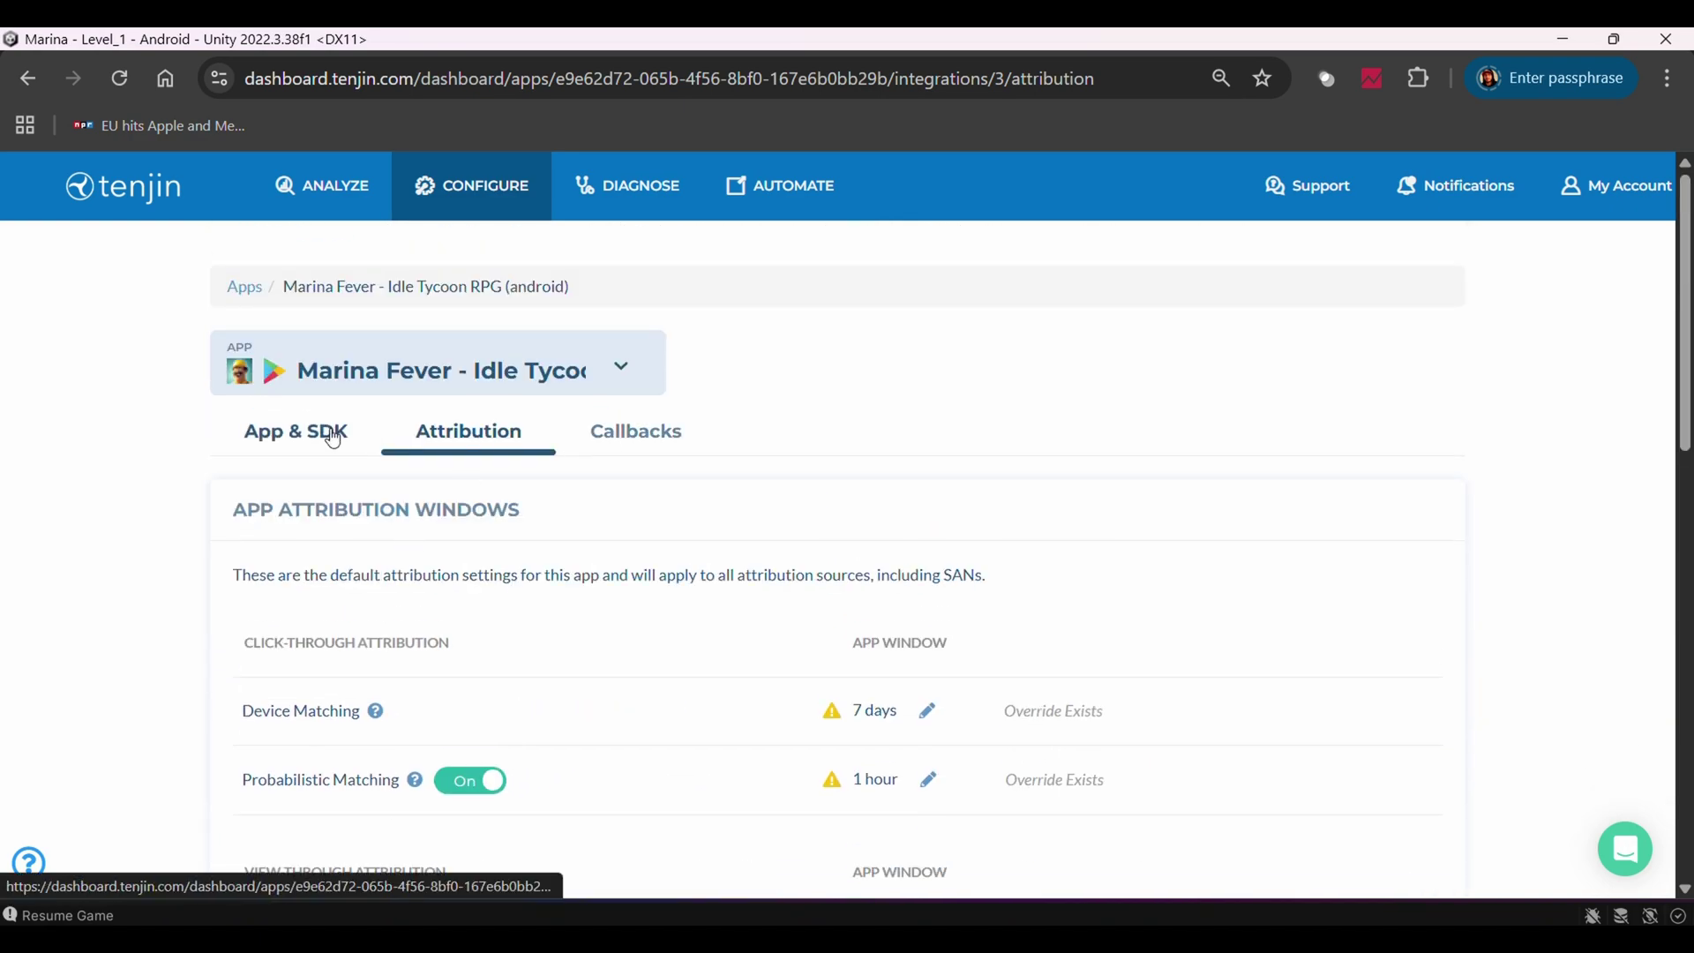
click(337, 434)
scroll(340, 438, down, 15)
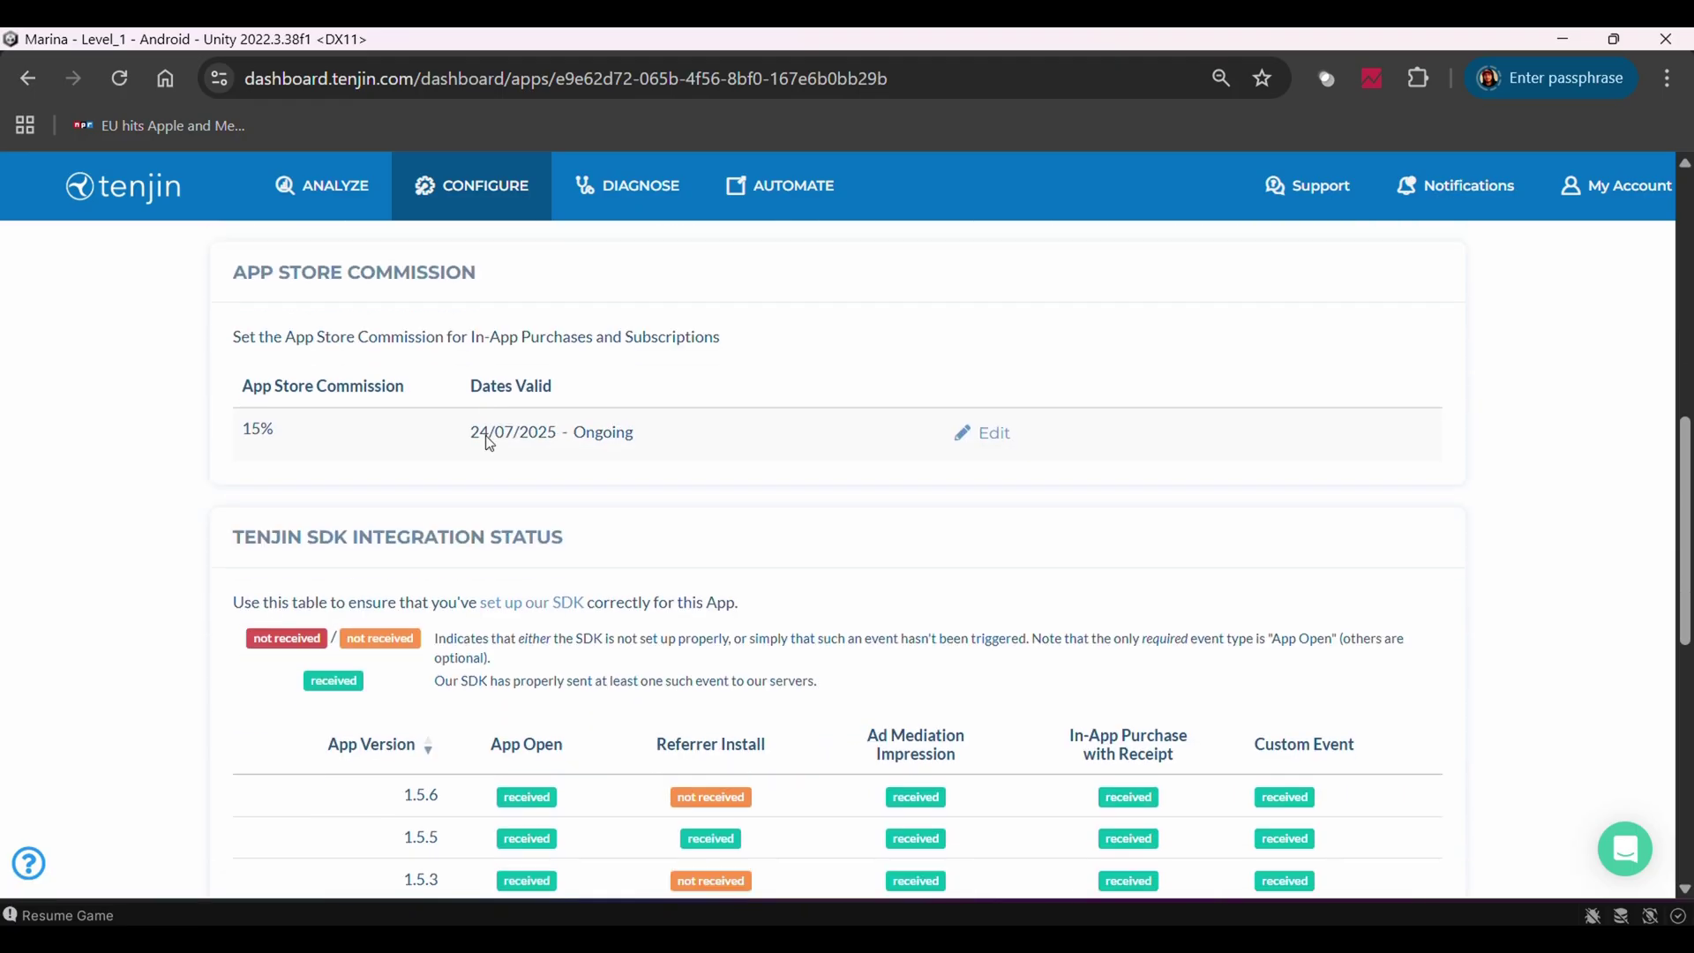
scroll(490, 444, up, 15)
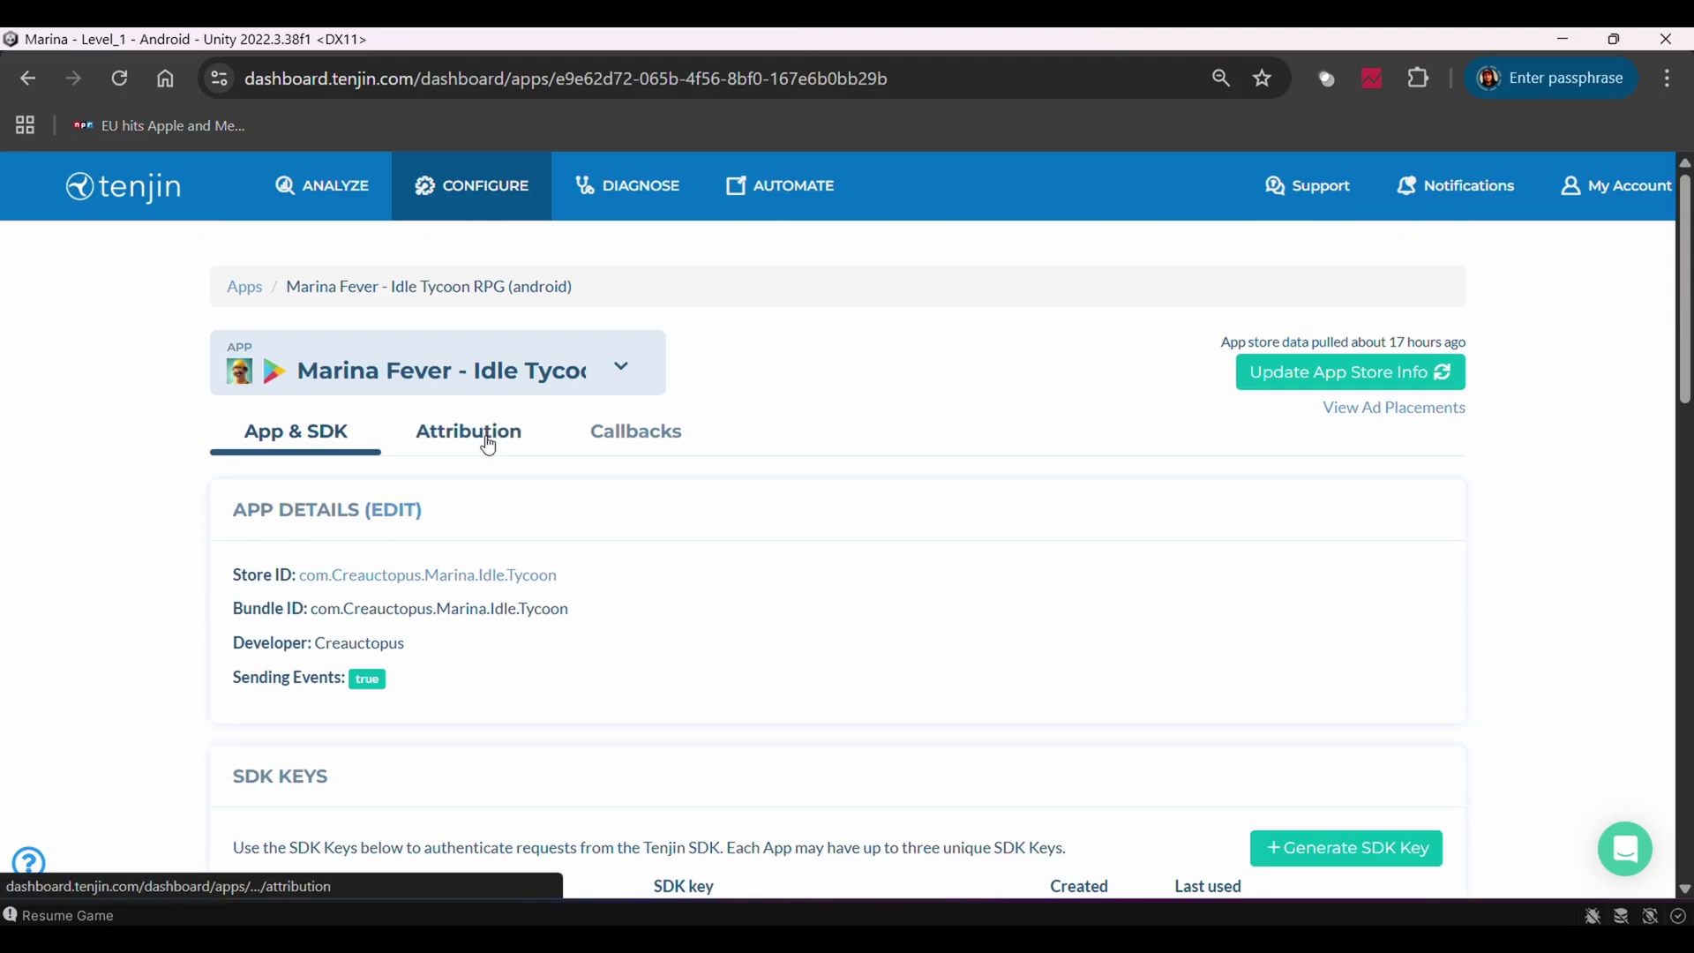
In the Unity game, give a star rating, dismiss the feedback request and walk toward the palm tree.
key(alt+Tab)
click(773, 622)
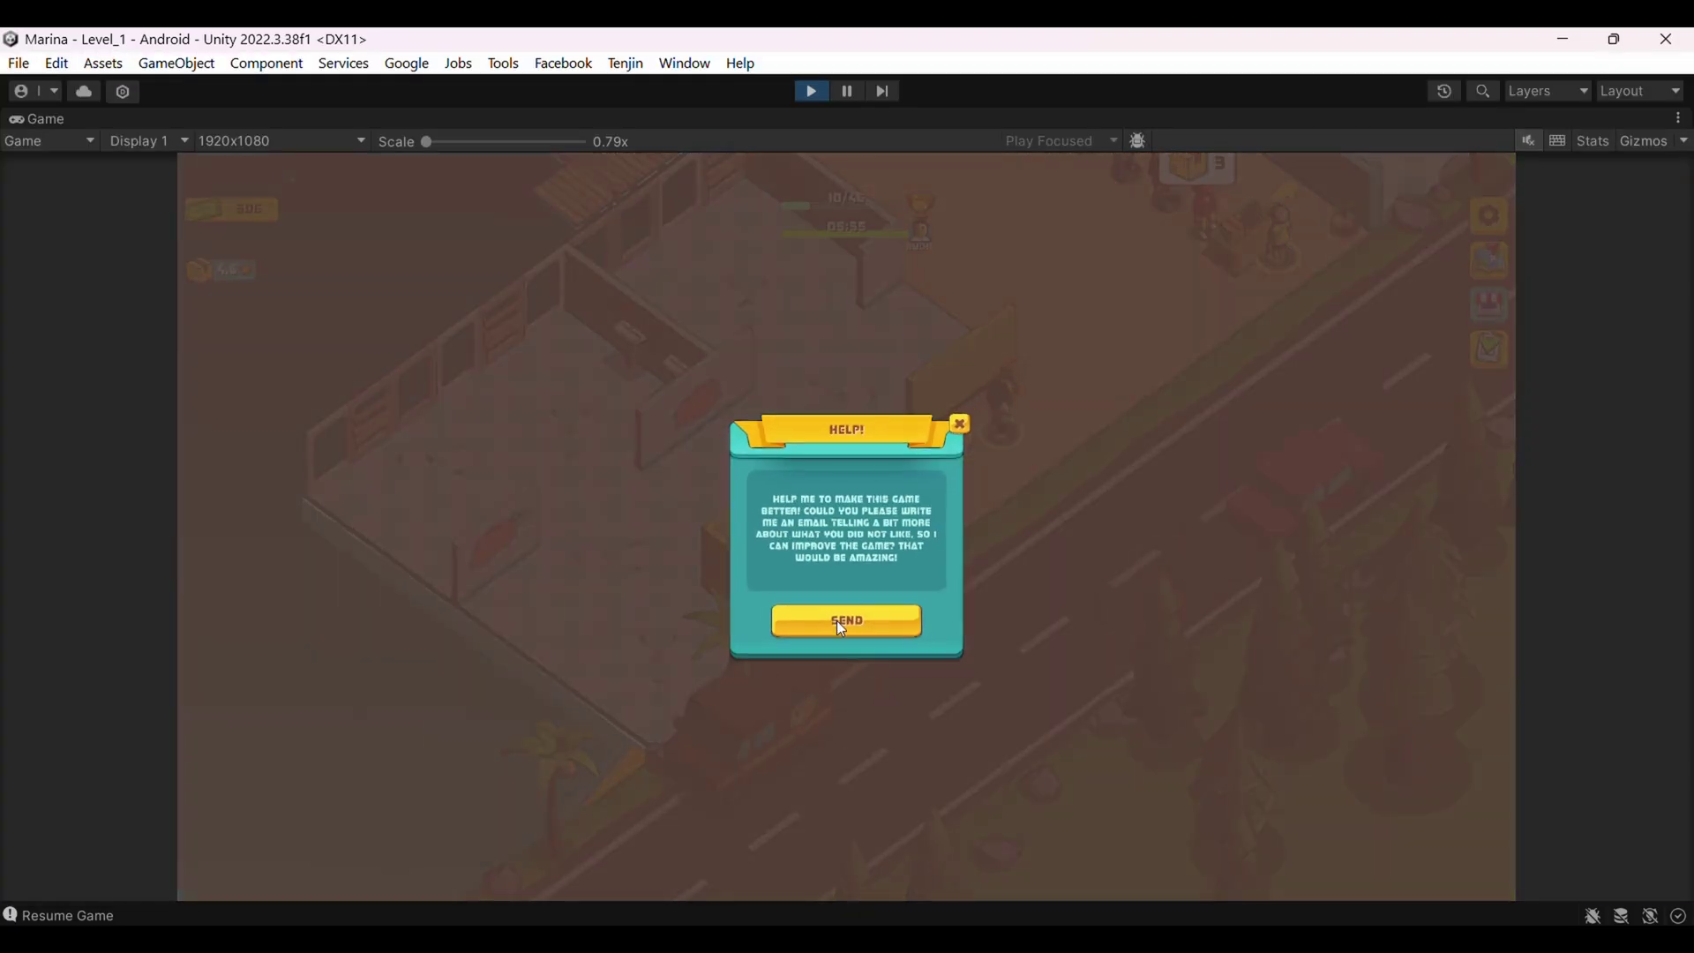
click(957, 425)
mouse_move(863, 662)
mouse_down()
mouse_move(824, 681)
mouse_move(833, 670)
mouse_up()
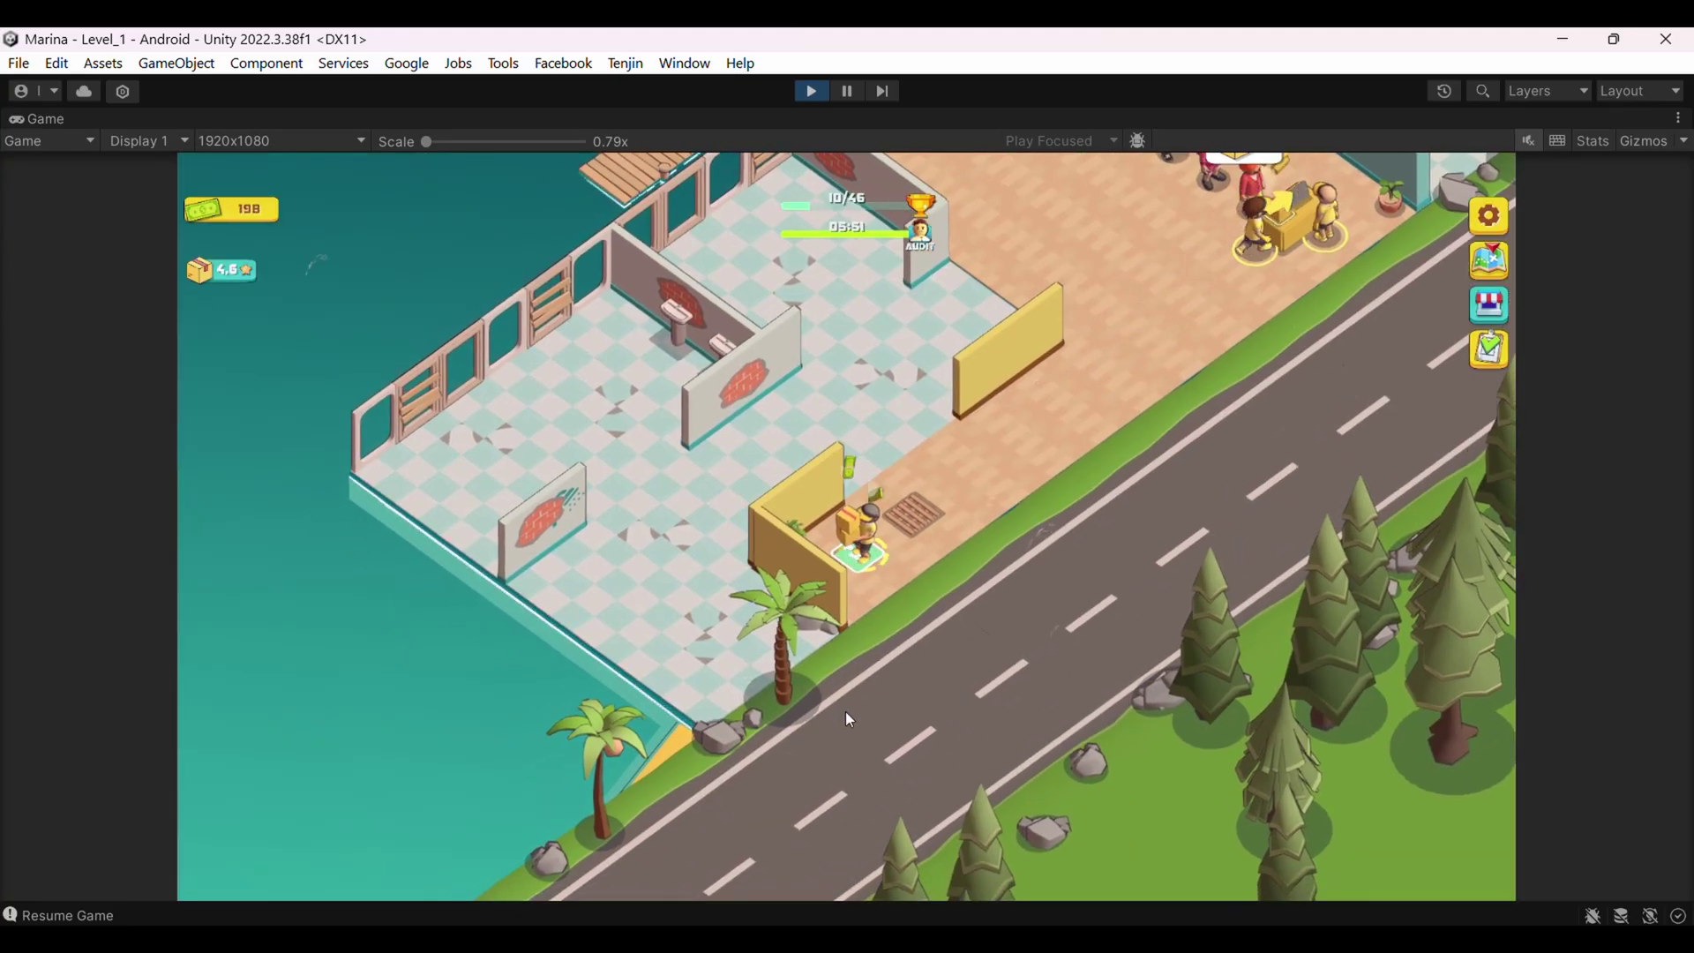
drag(844, 681, 863, 589)
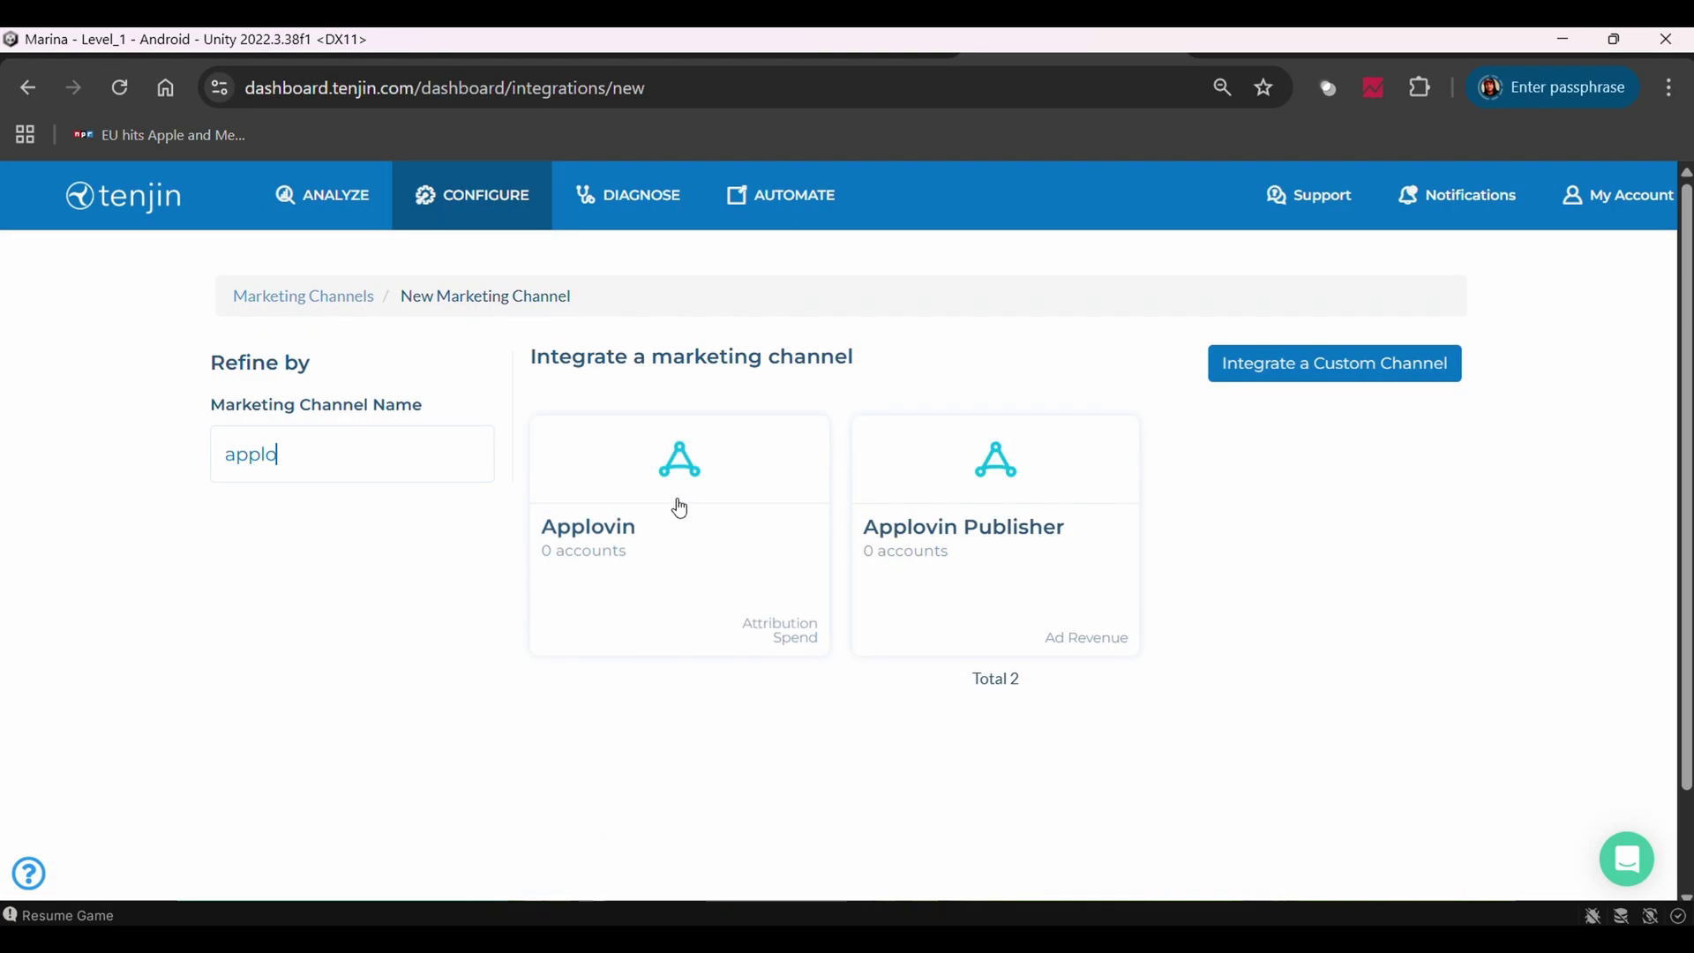
Filter the marketing channels by 'admob', 'level', 'unity', 'iron' and 'mobi' in turn.
drag(285, 453, 197, 454)
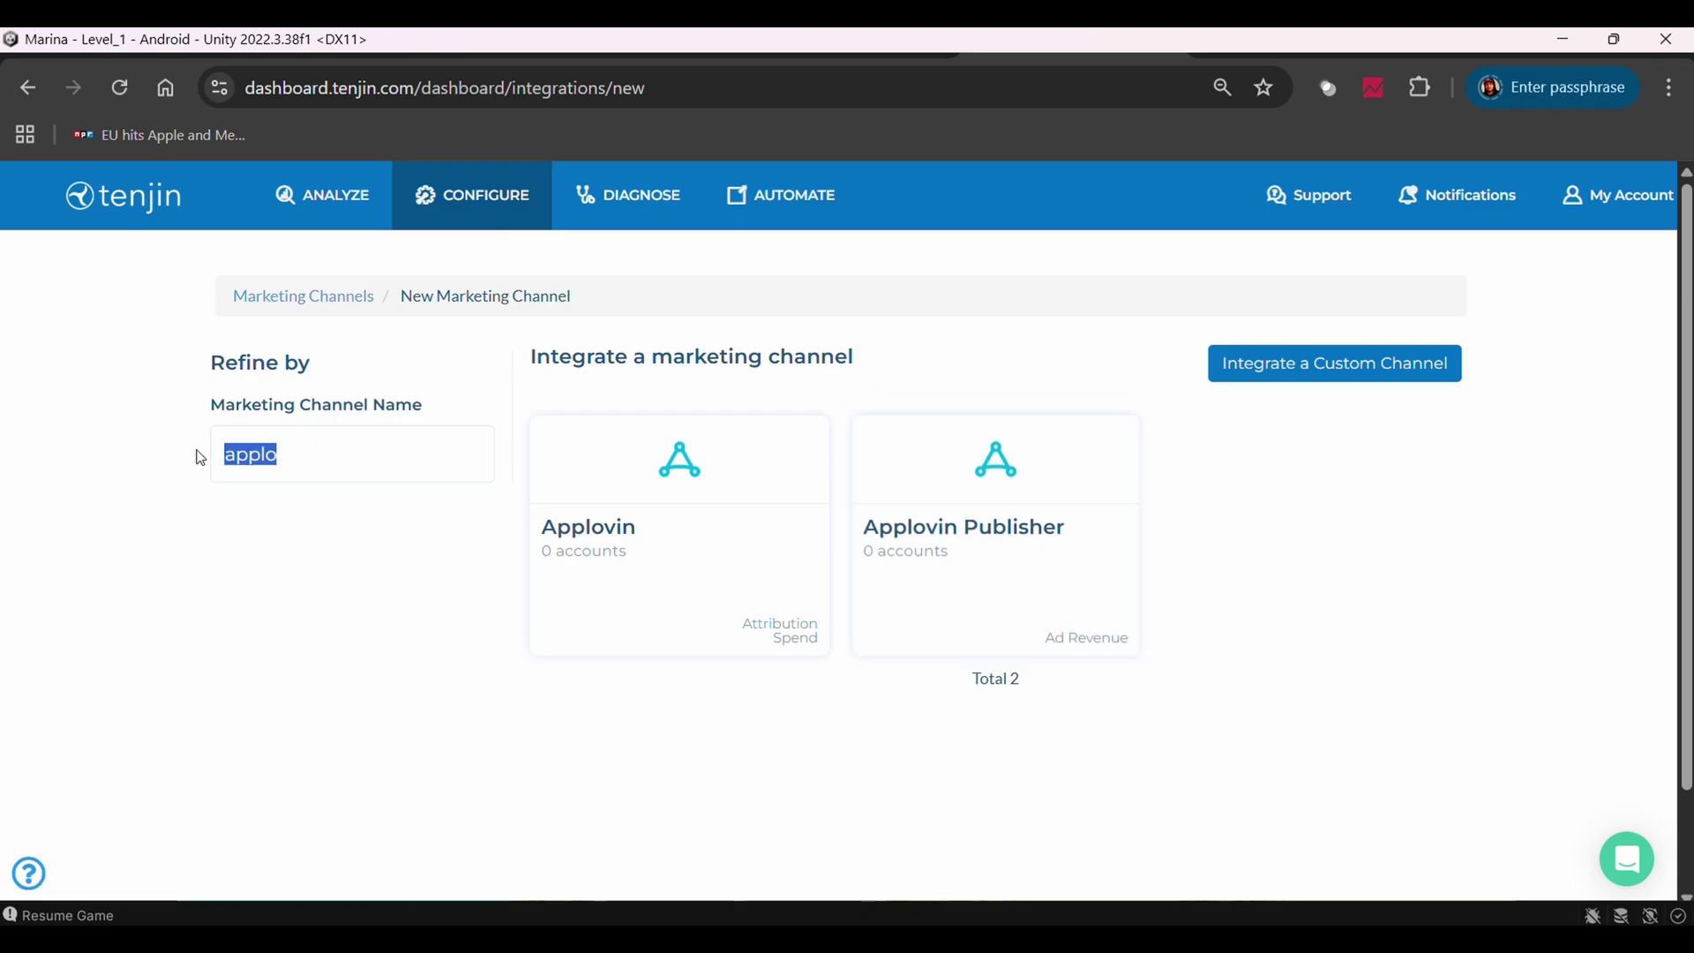
text(admob)
key(ctrl+a)
text(level)
key(ctrl+a)
text(uni)
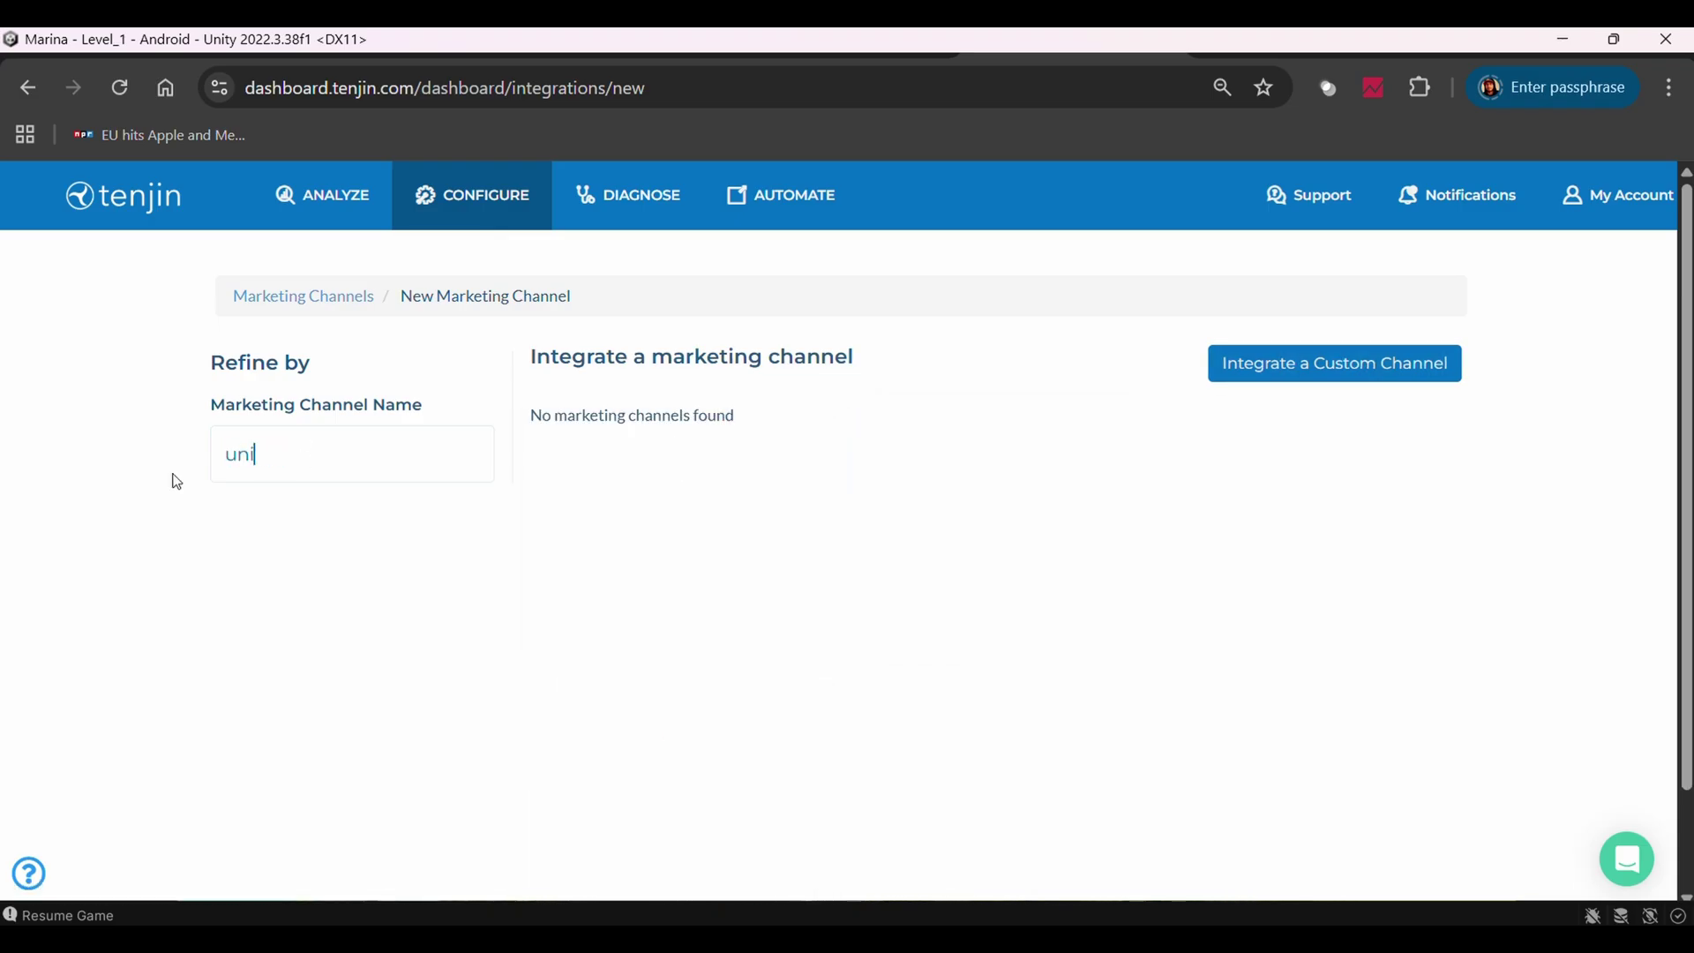
text(ty)
key(ctrl+a)
text(iron)
key(ctrl+a)
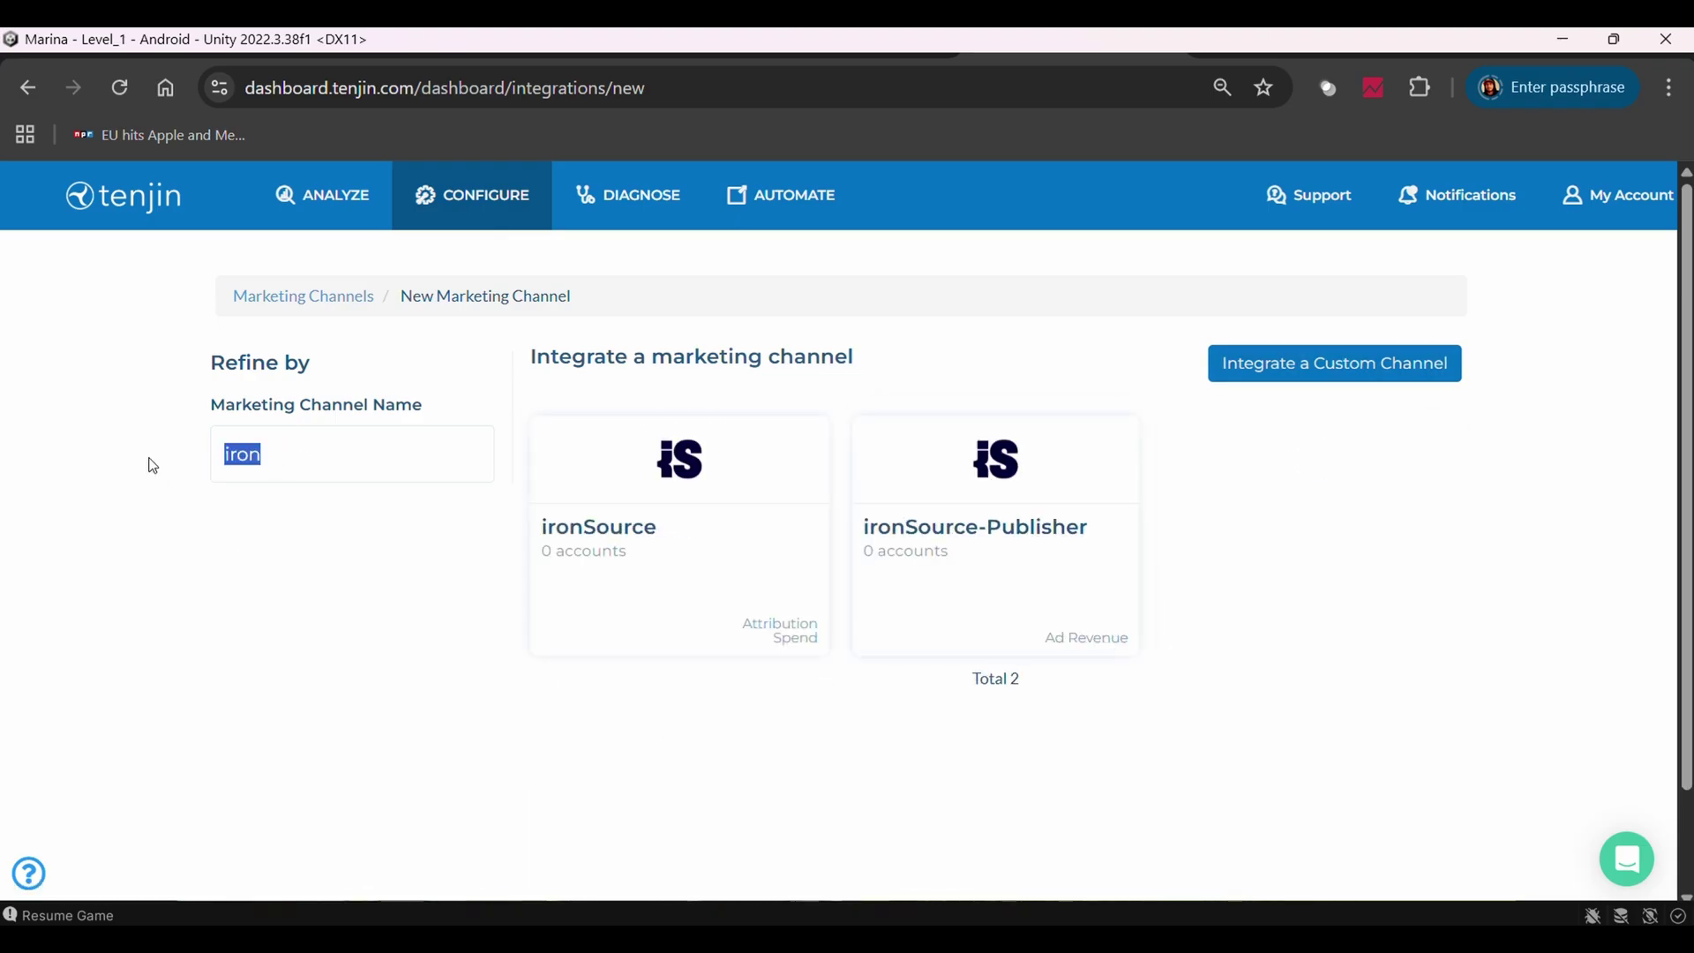
text(mobi)
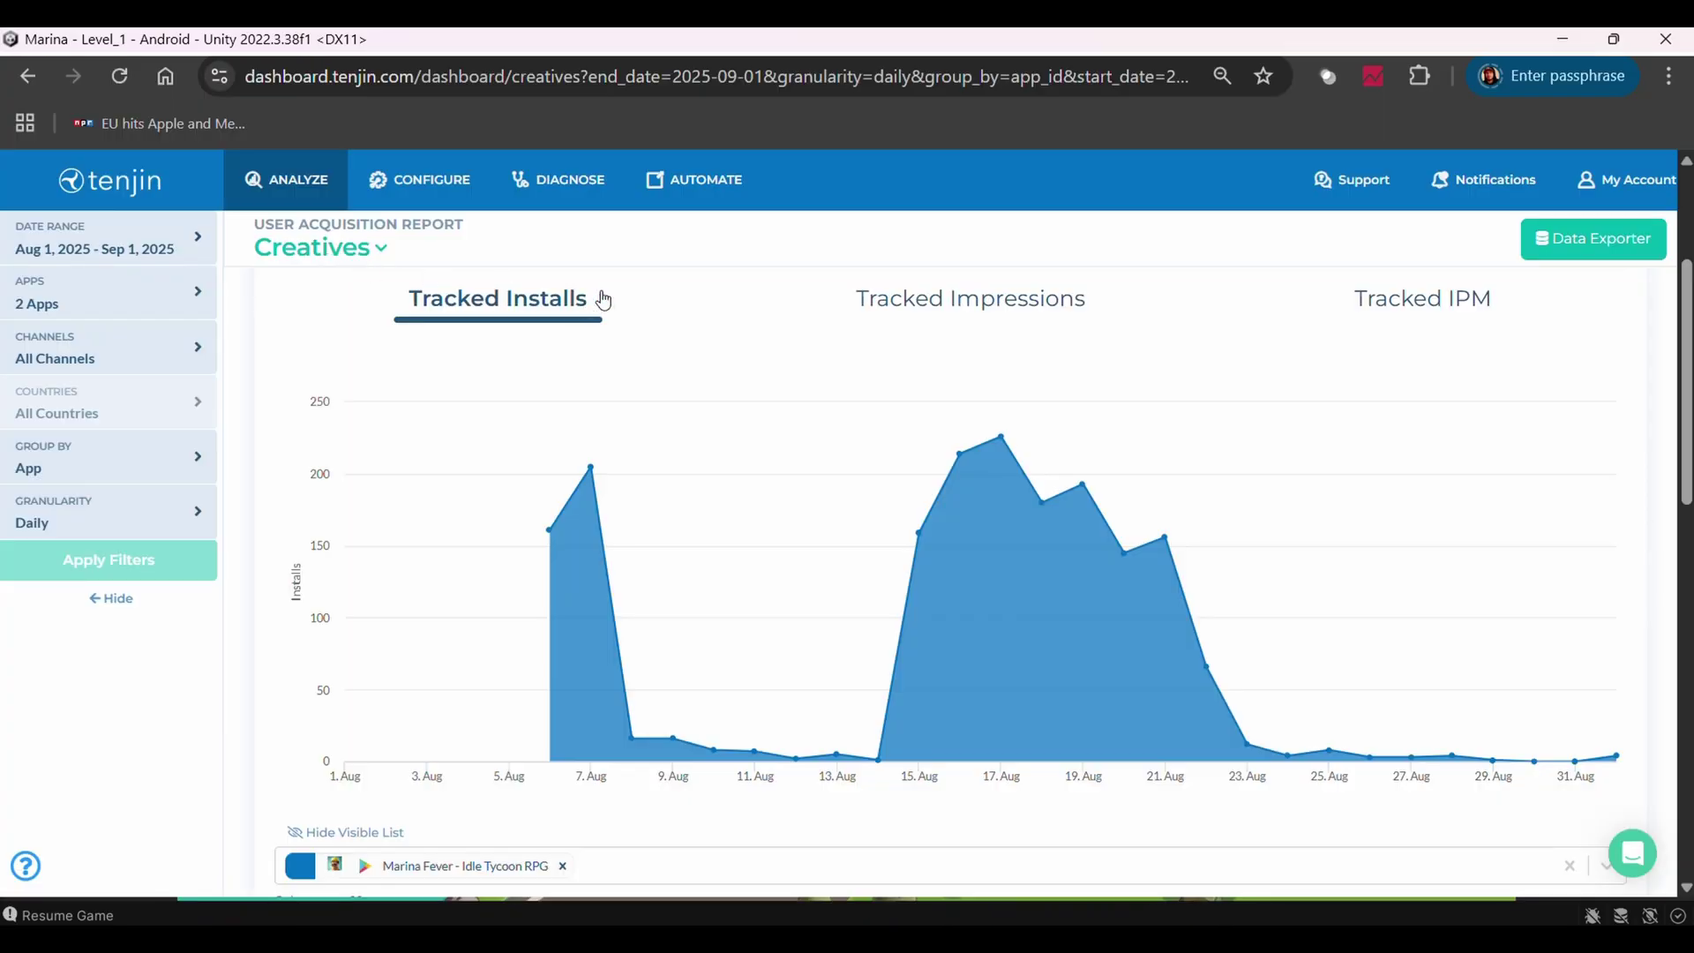
Scroll the Creatives report to the Tracked Installs and All Revenue charts, and walk the character up-right.
scroll(604, 300, down, 6)
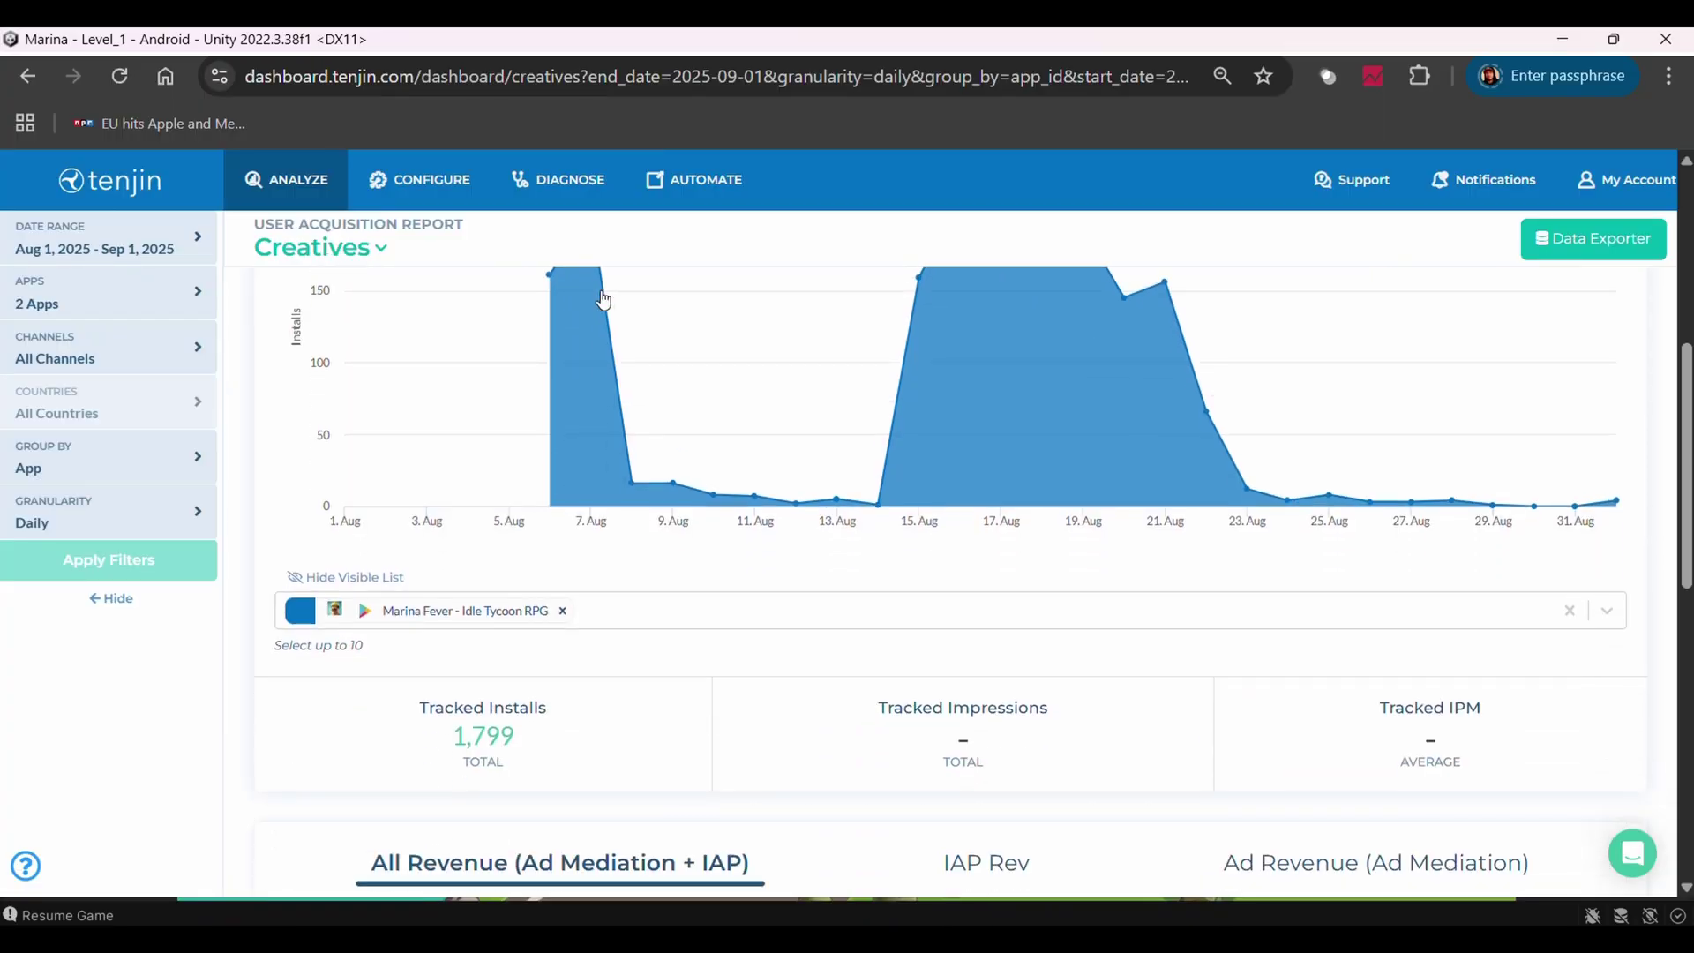
scroll(604, 300, down, 6)
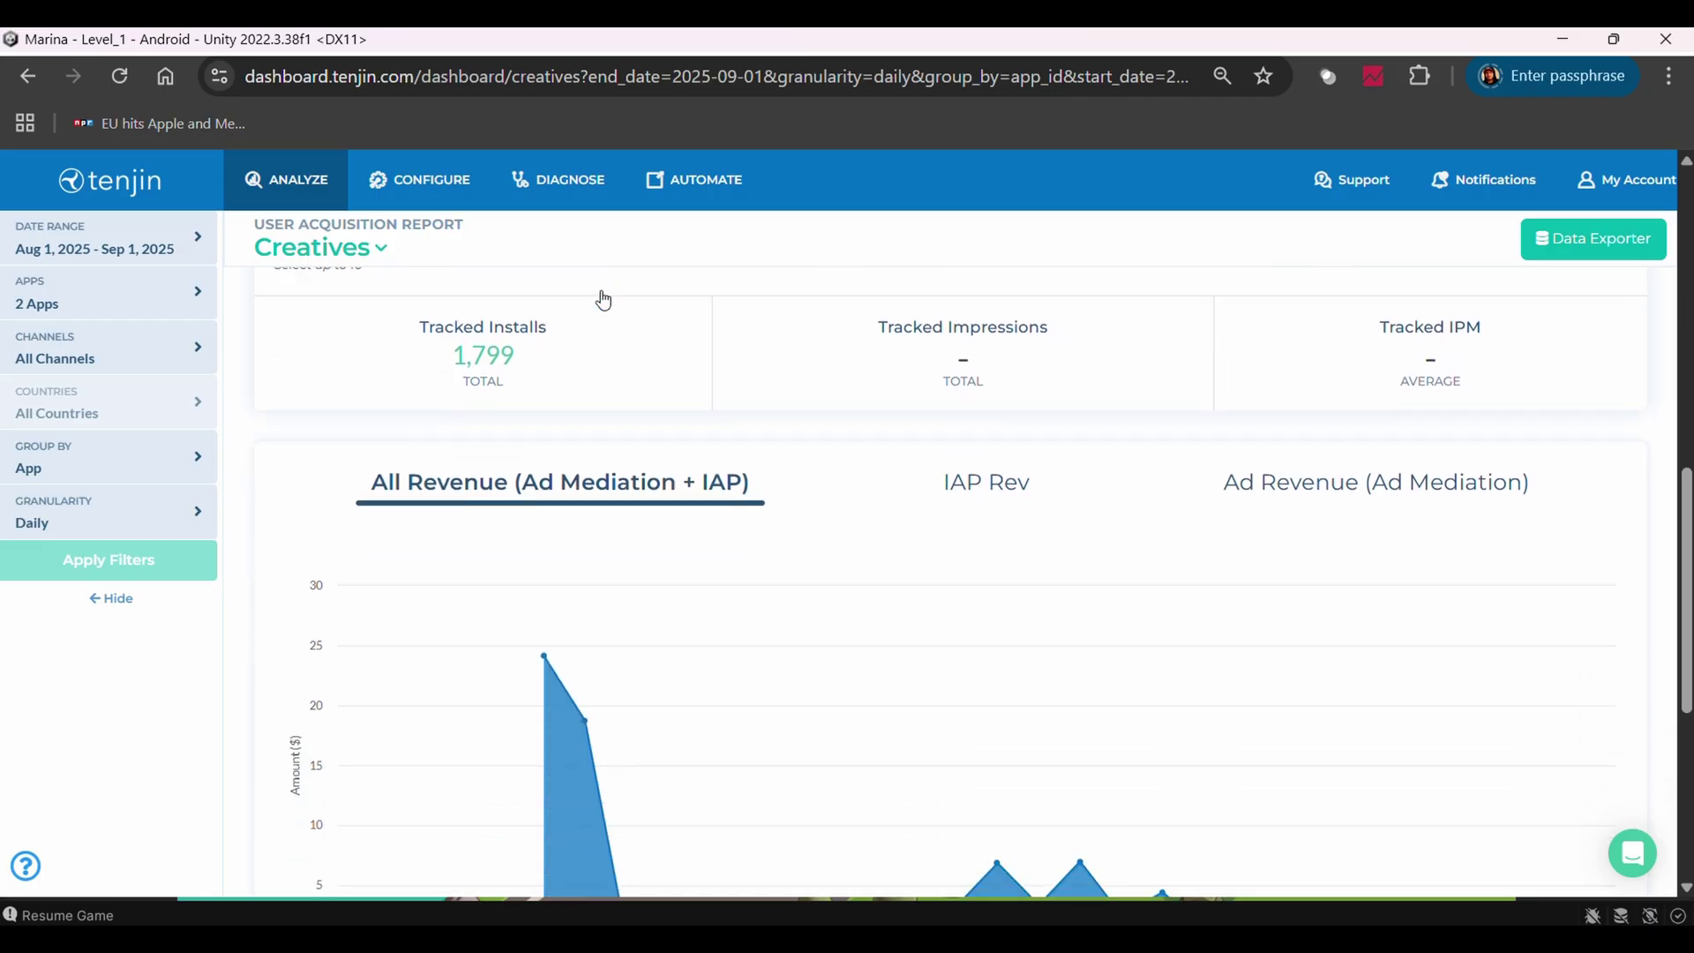
scroll(603, 300, down, 3)
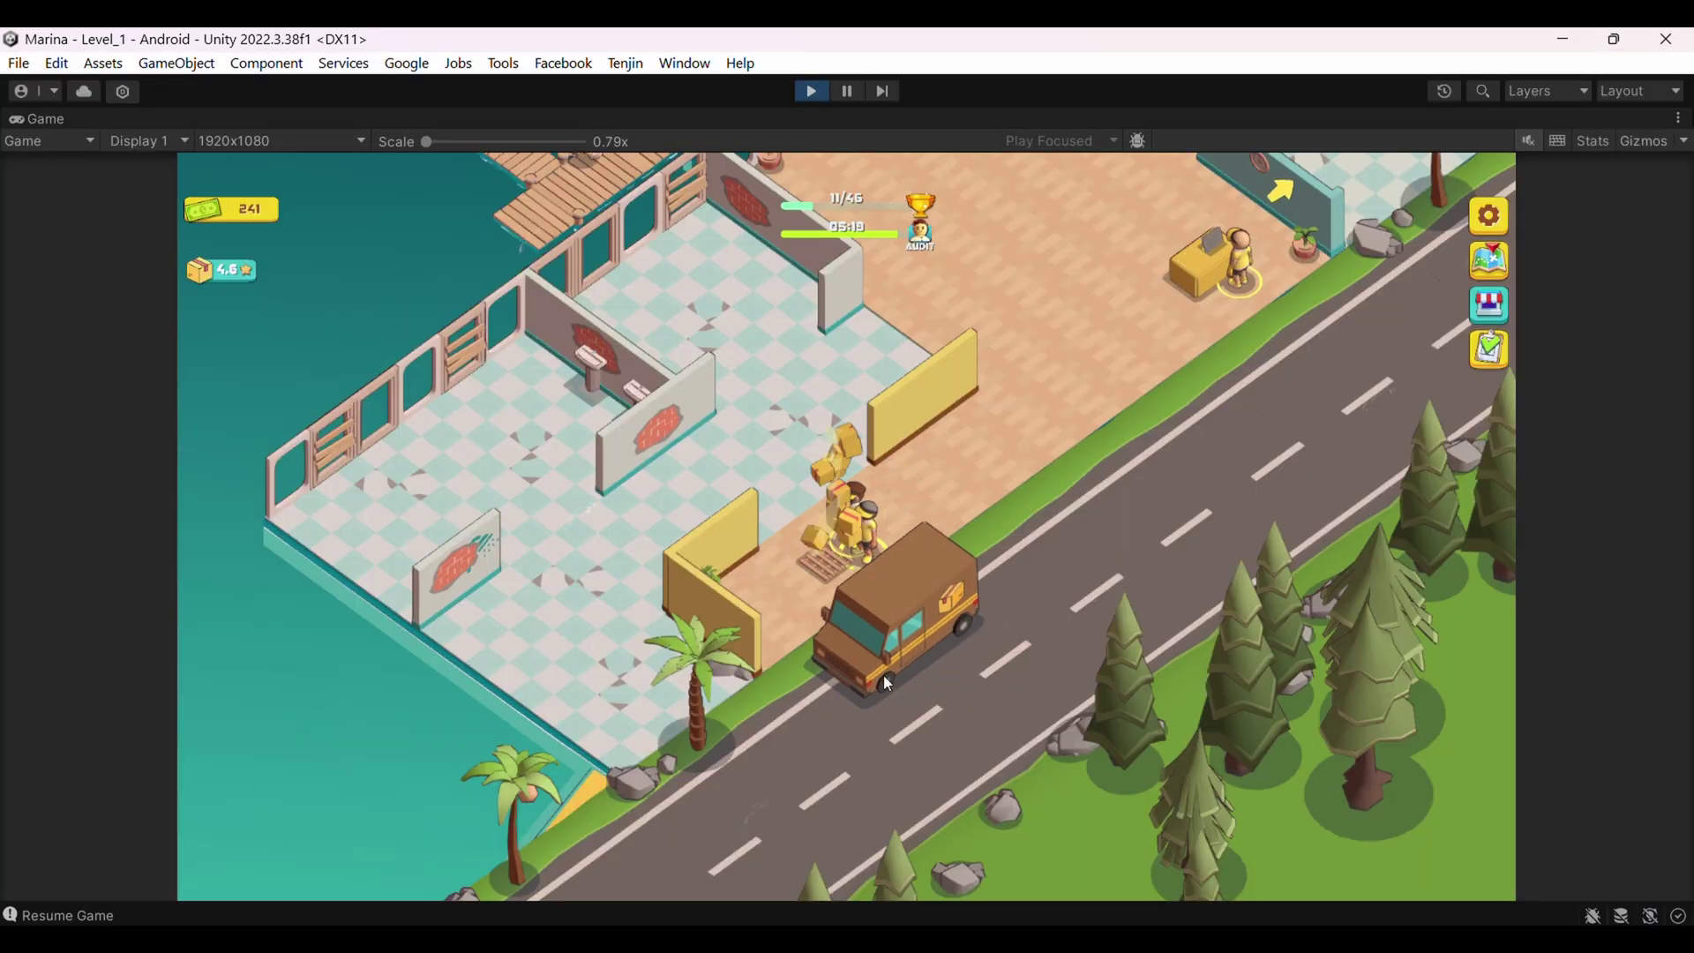
mouse_move(882, 675)
mouse_down()
mouse_move(954, 643)
mouse_move(988, 586)
mouse_move(961, 476)
mouse_up()
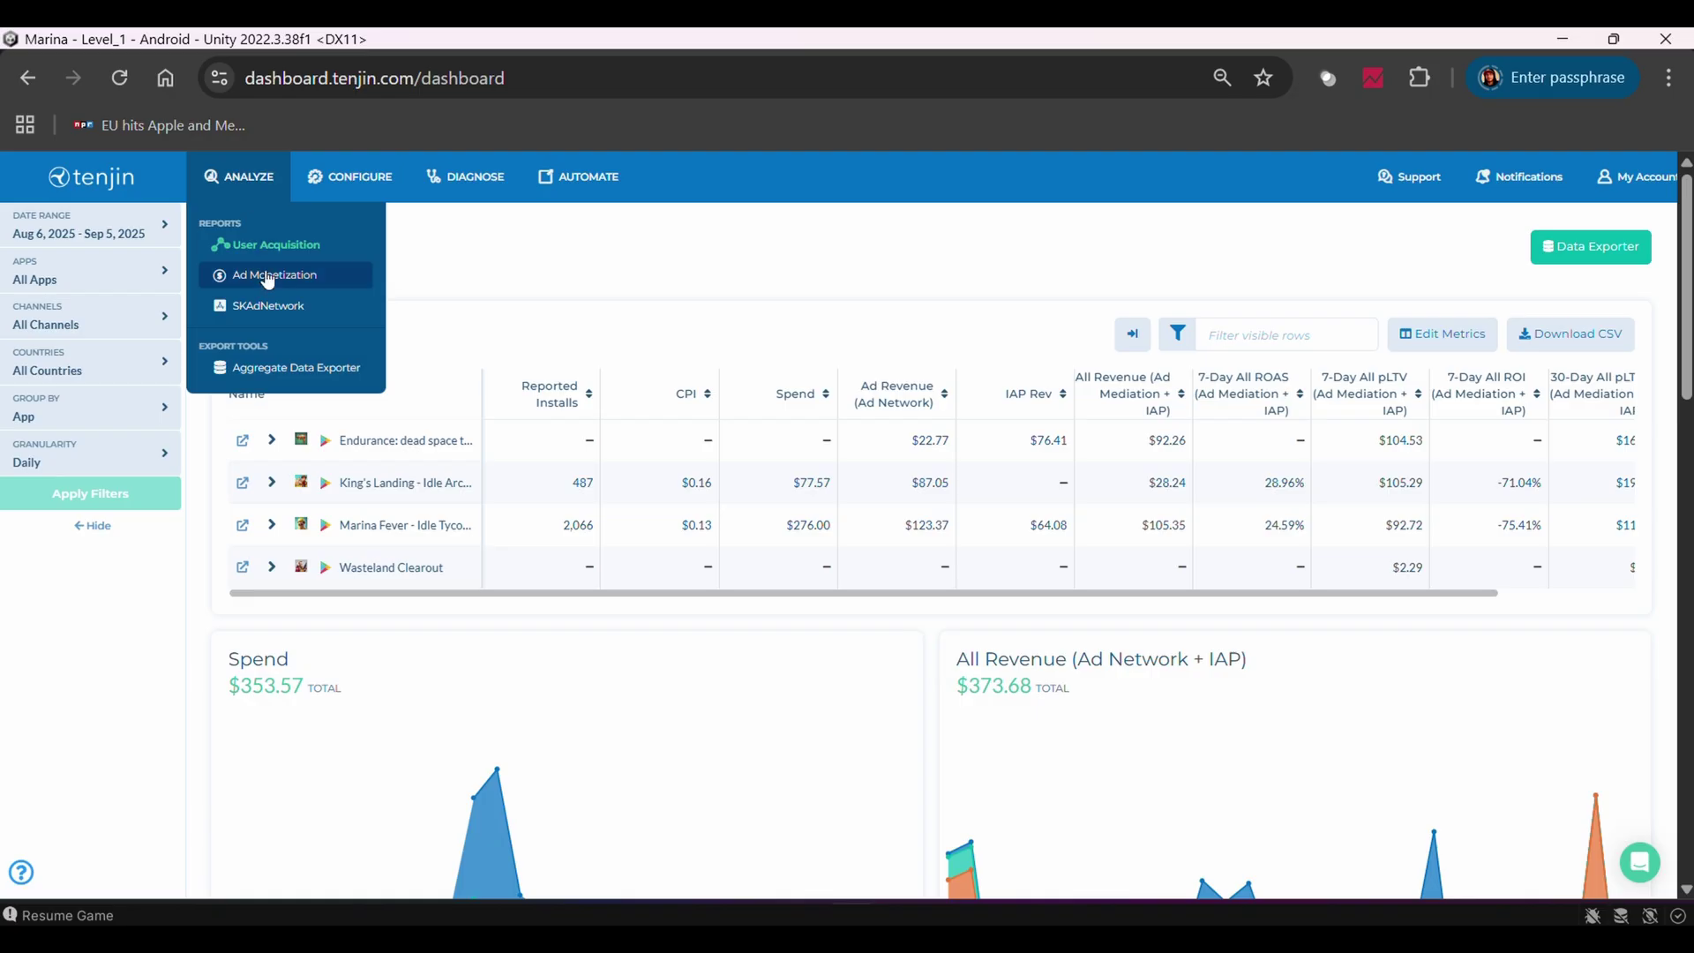
Open Analyze > Ad Monetization and scroll through the Reported Ad Revenue and eCPM charts.
click(269, 276)
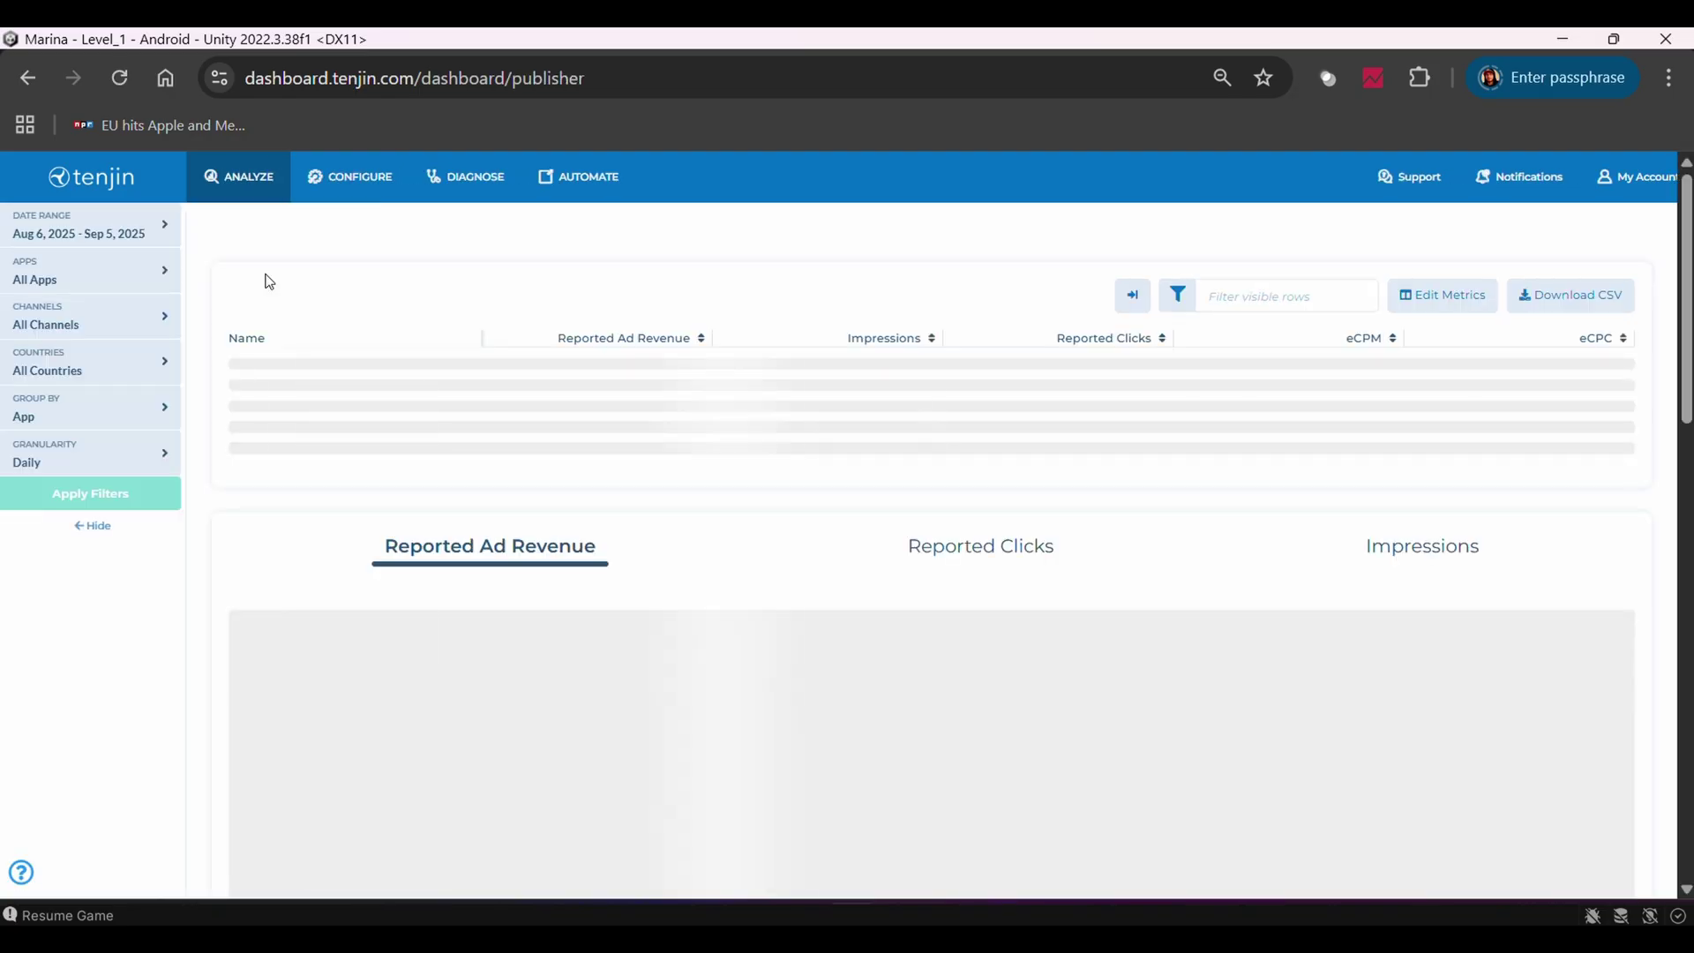
scroll(384, 282, down, 3)
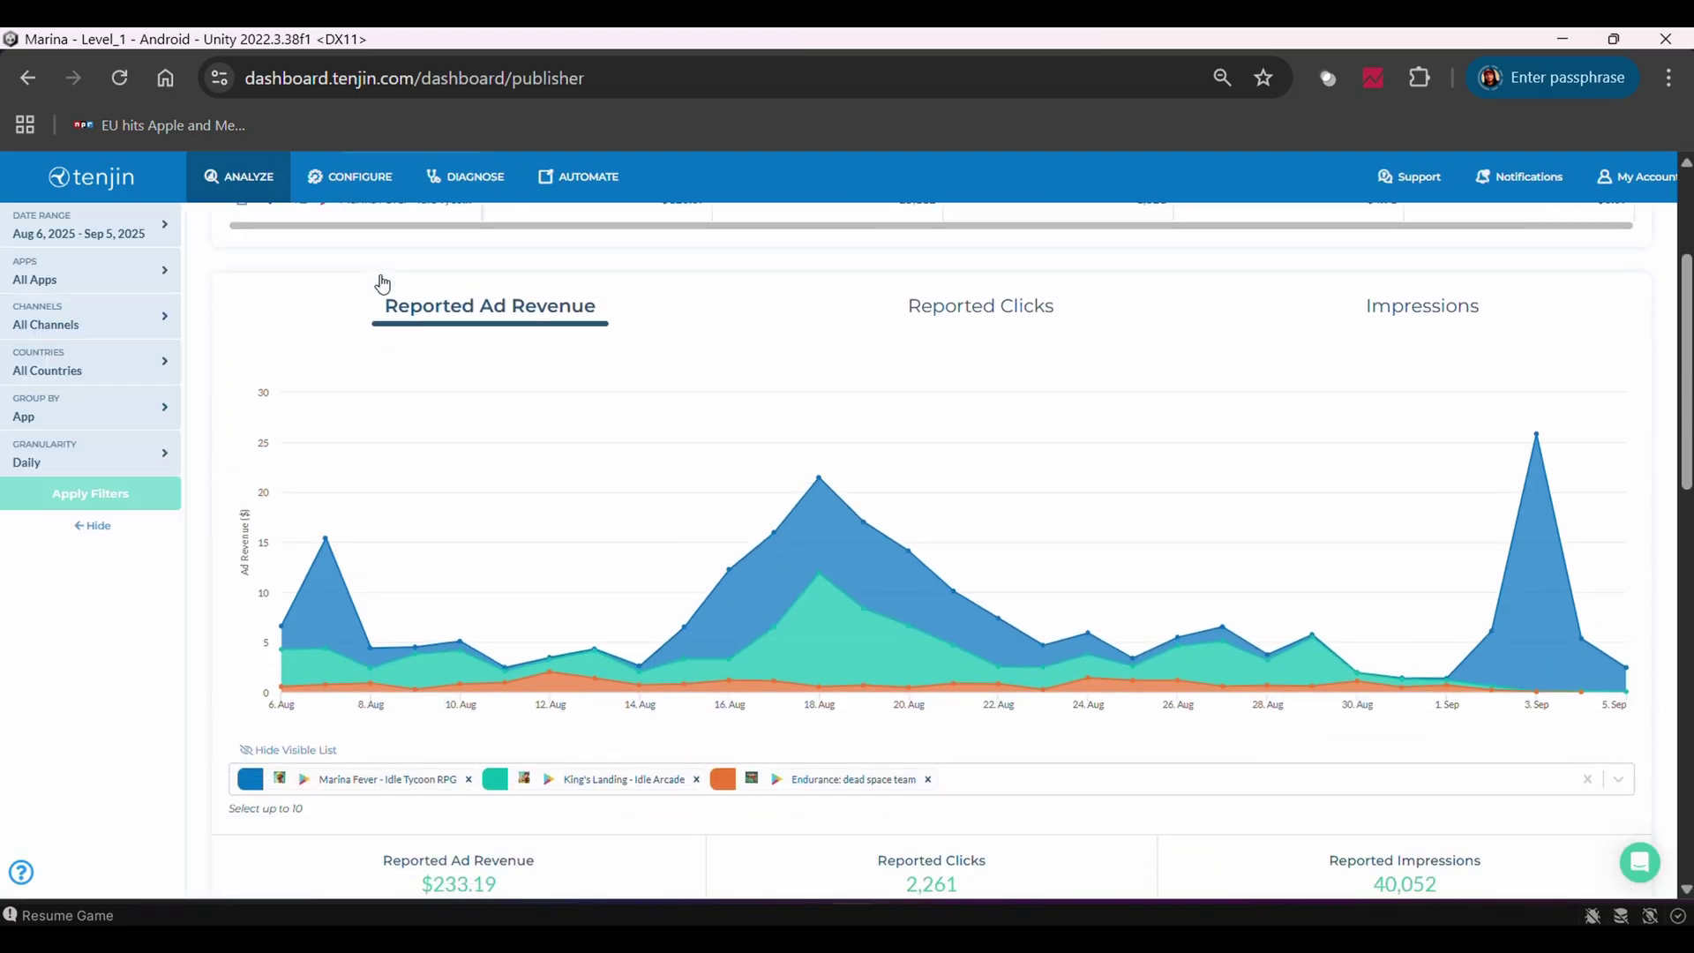
scroll(363, 318, down, 1)
scroll(363, 317, down, 1)
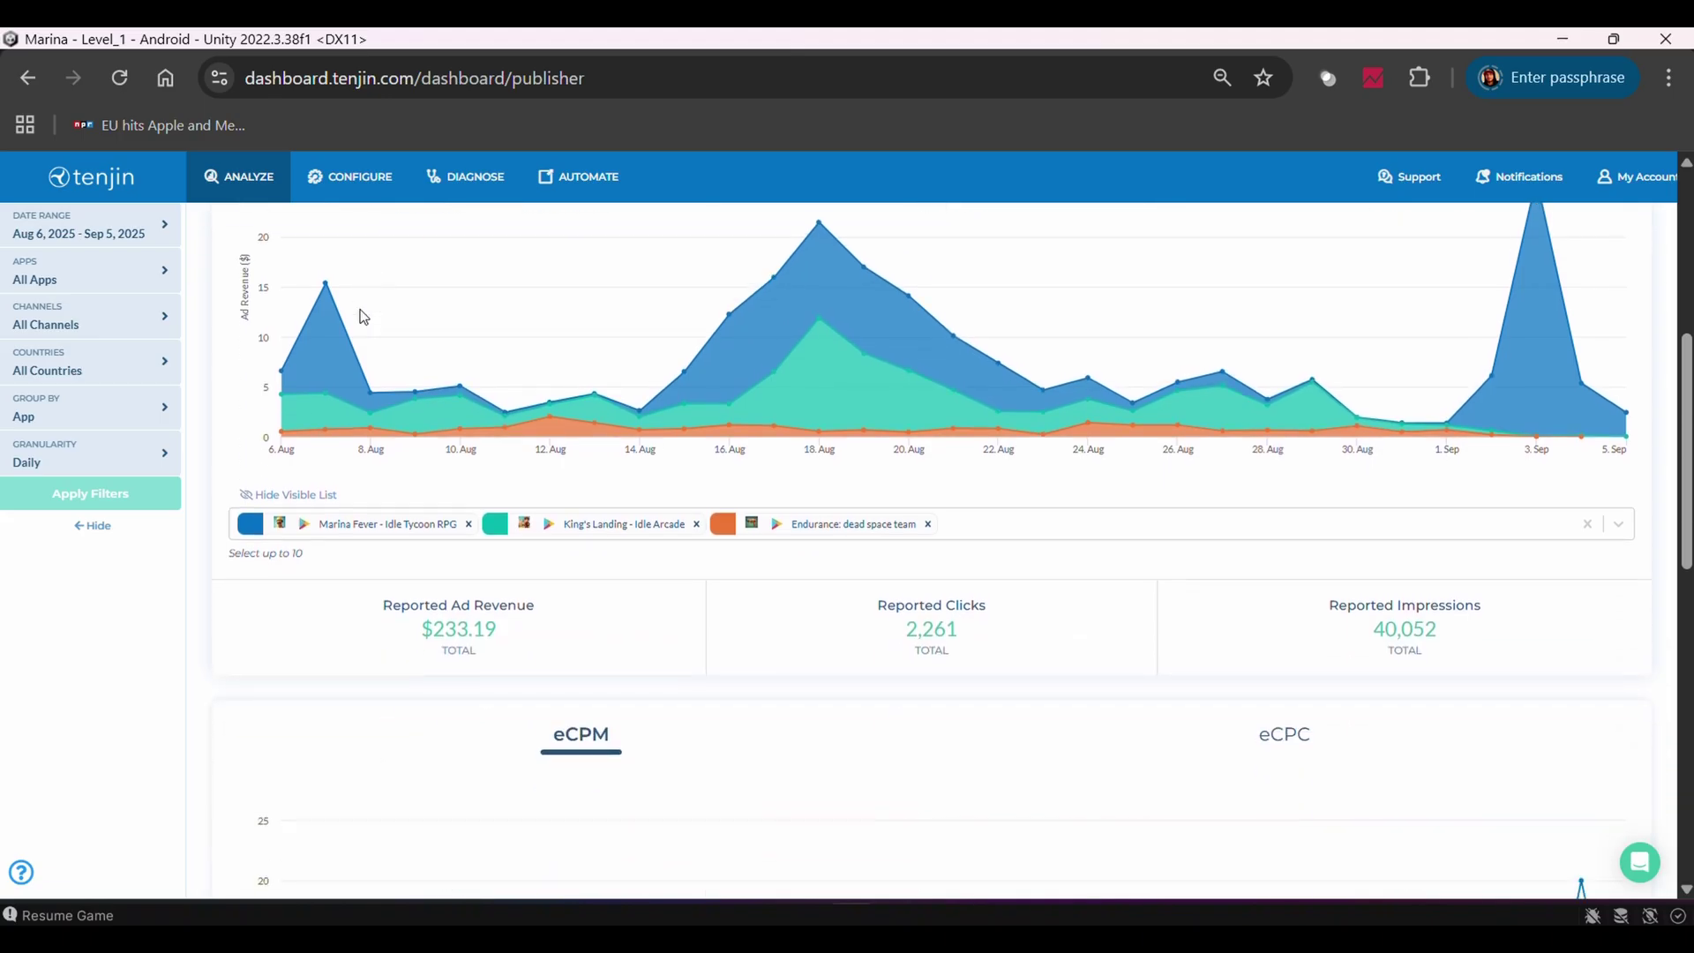
scroll(363, 318, down, 3)
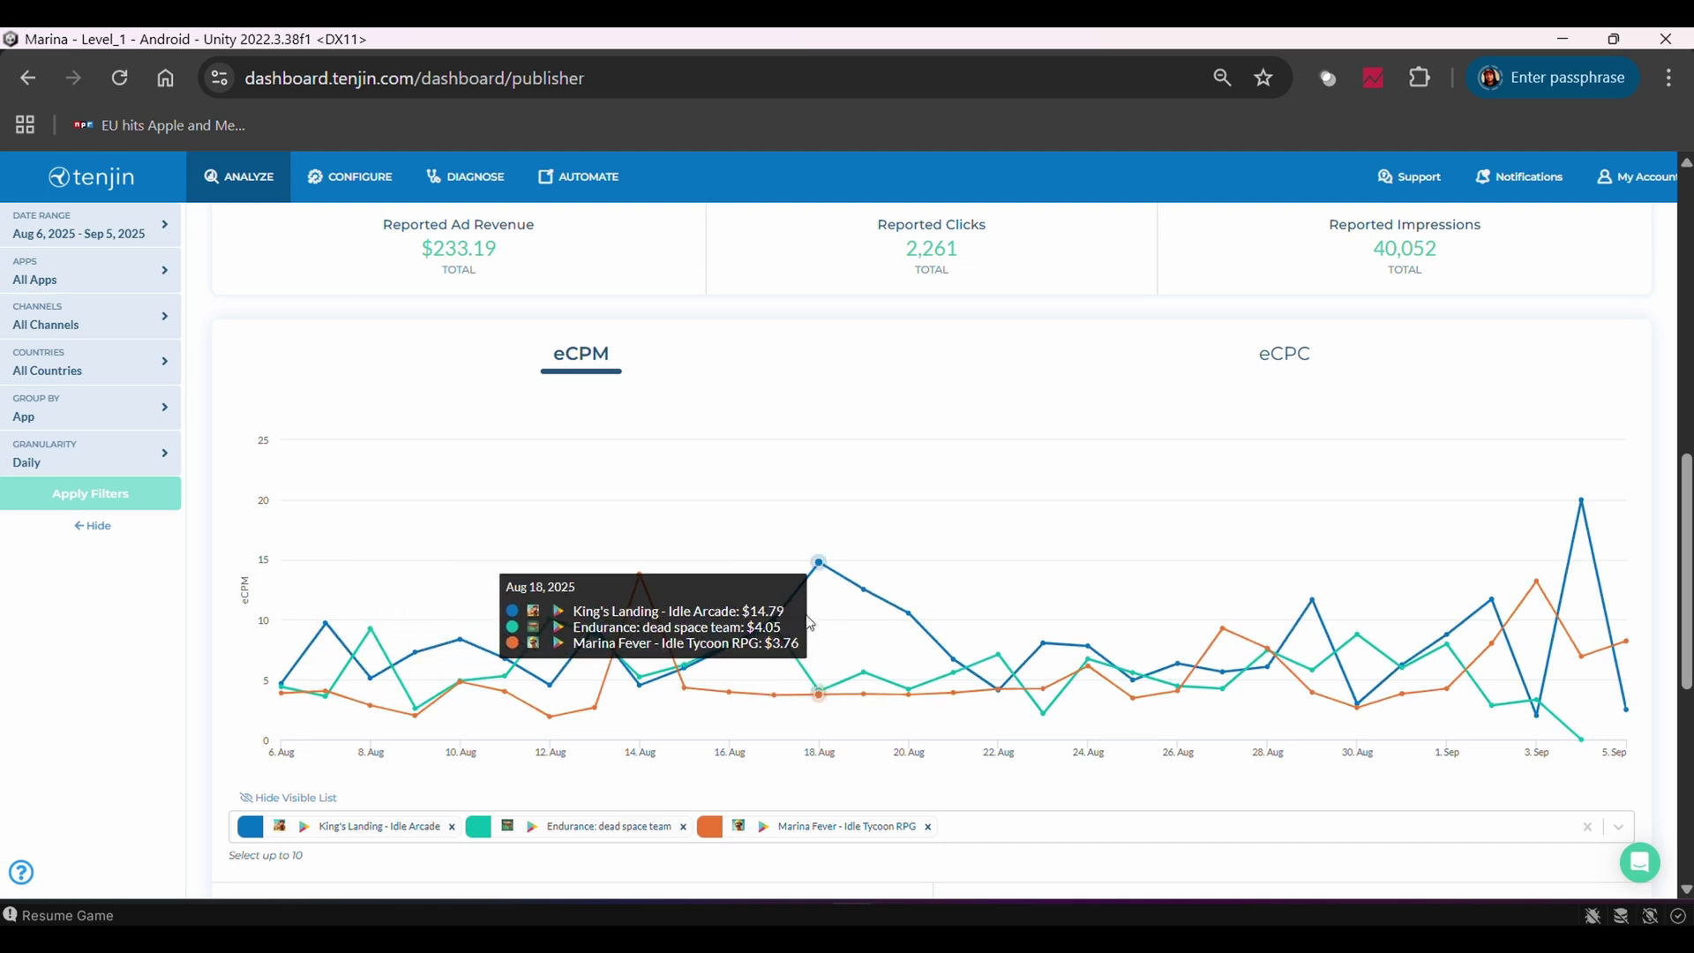
scroll(1130, 662, down, 4)
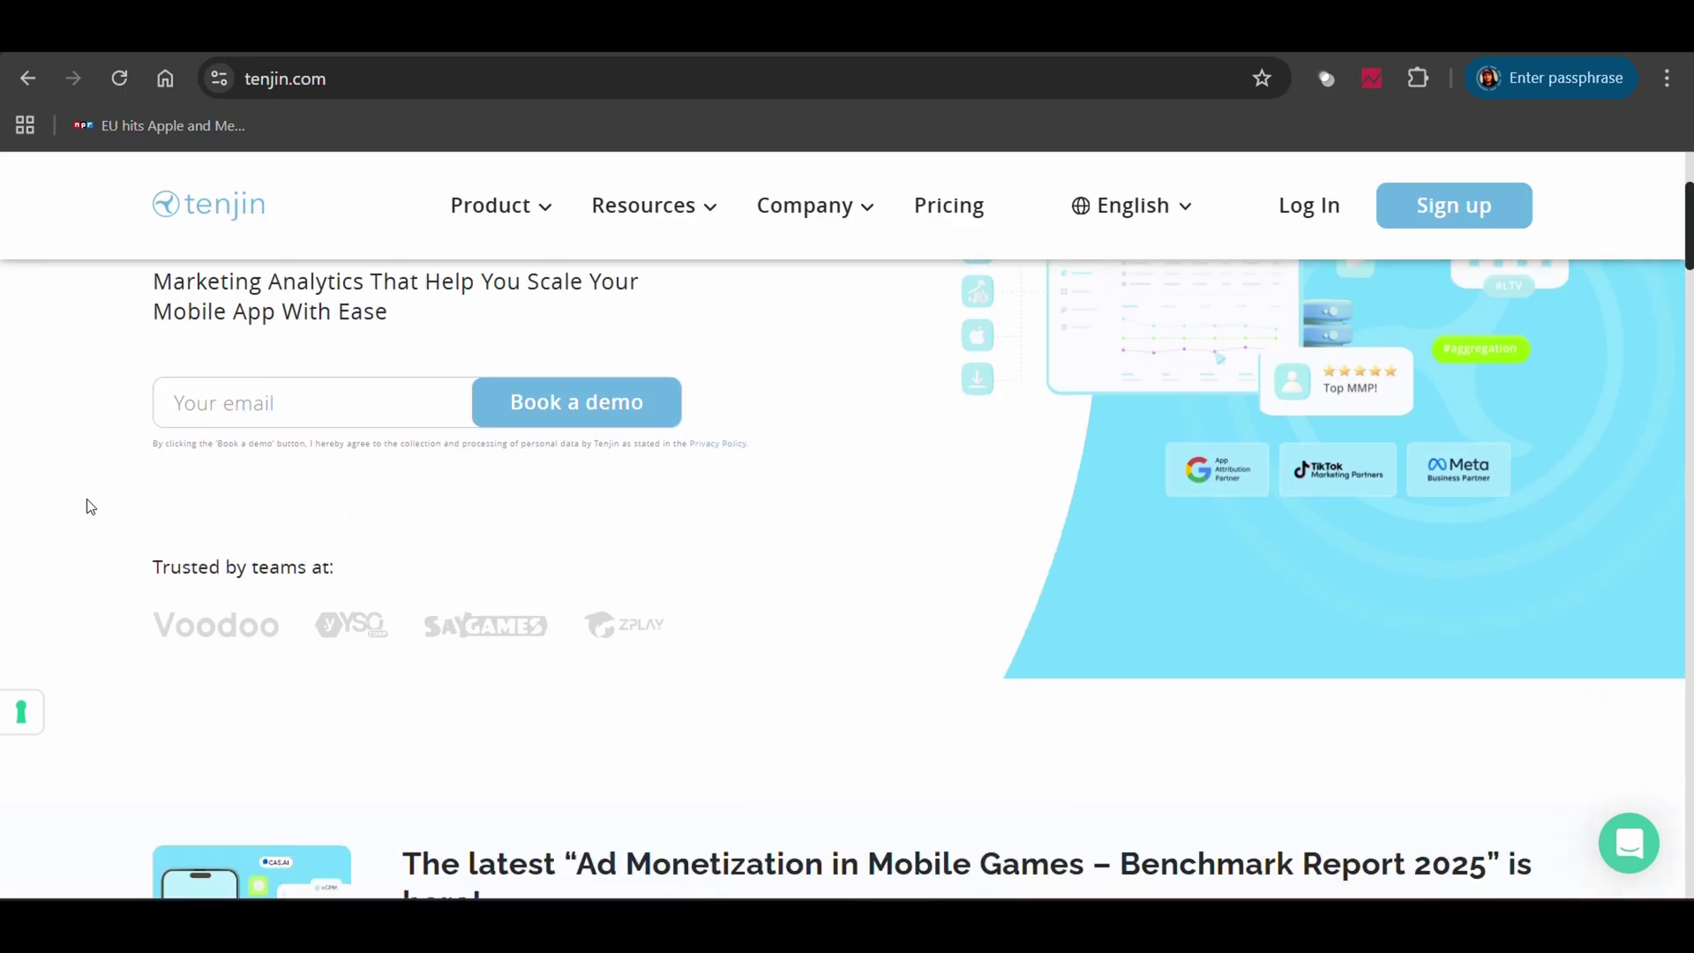
Scroll the tenjin.com homepage past the Benchmark Report banner to the Ad Monetization Suite and DataVault cards.
scroll(521, 536, down, 5)
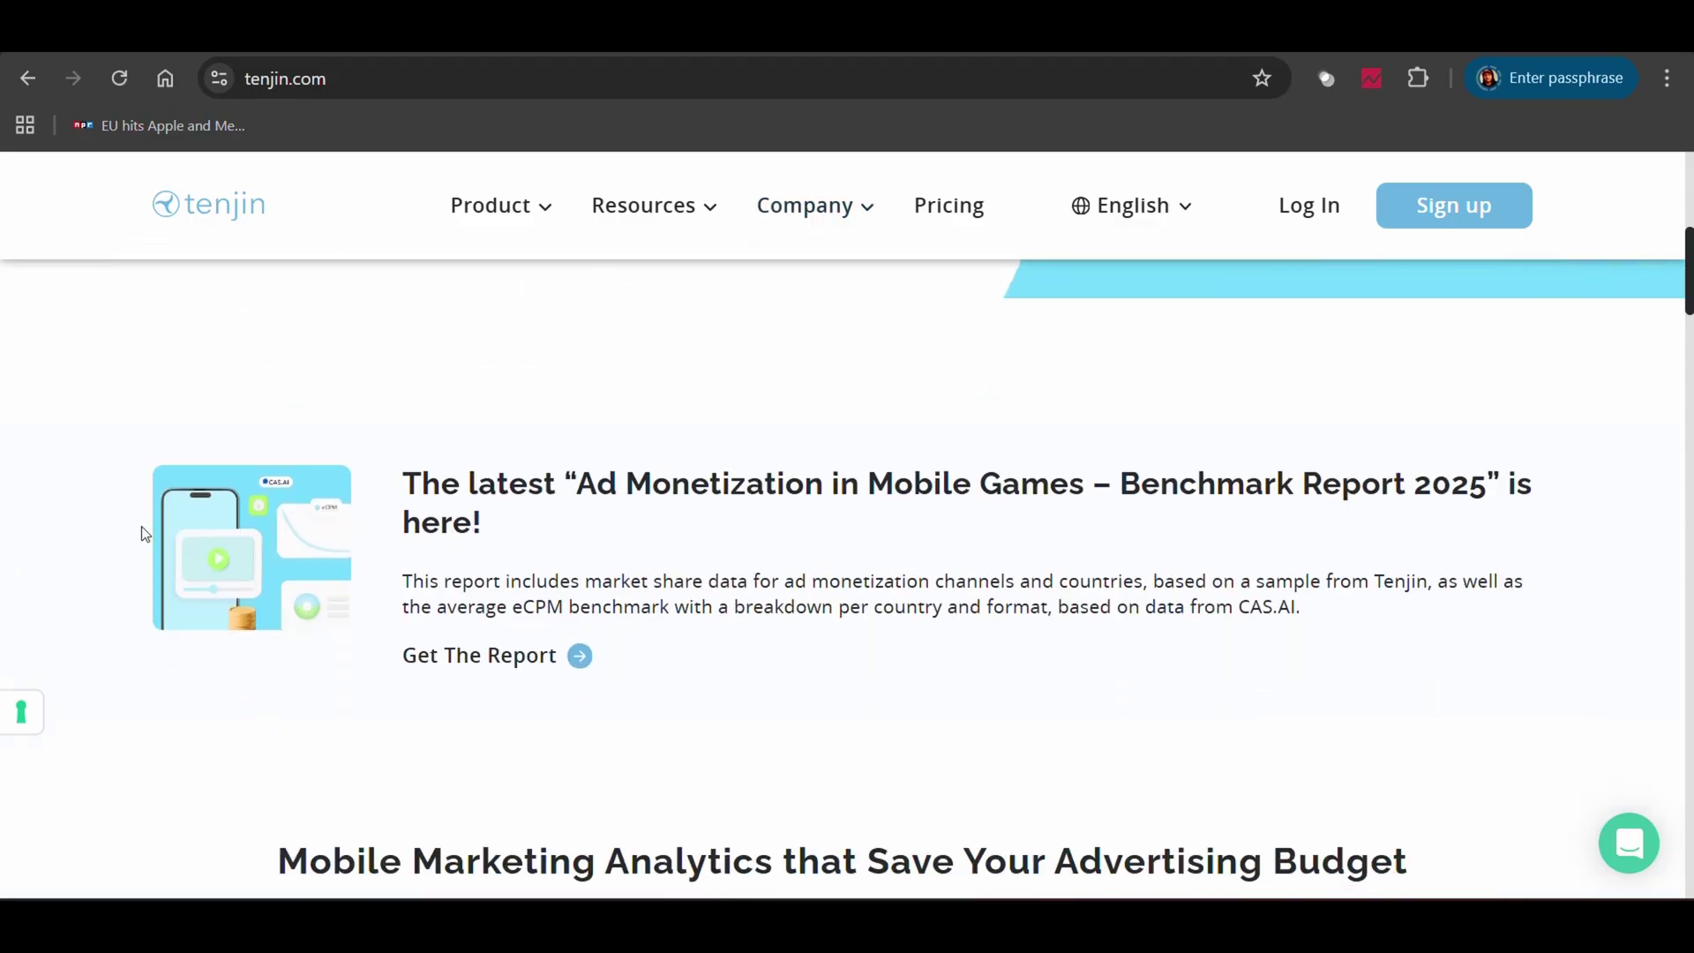
scroll(145, 533, down, 5)
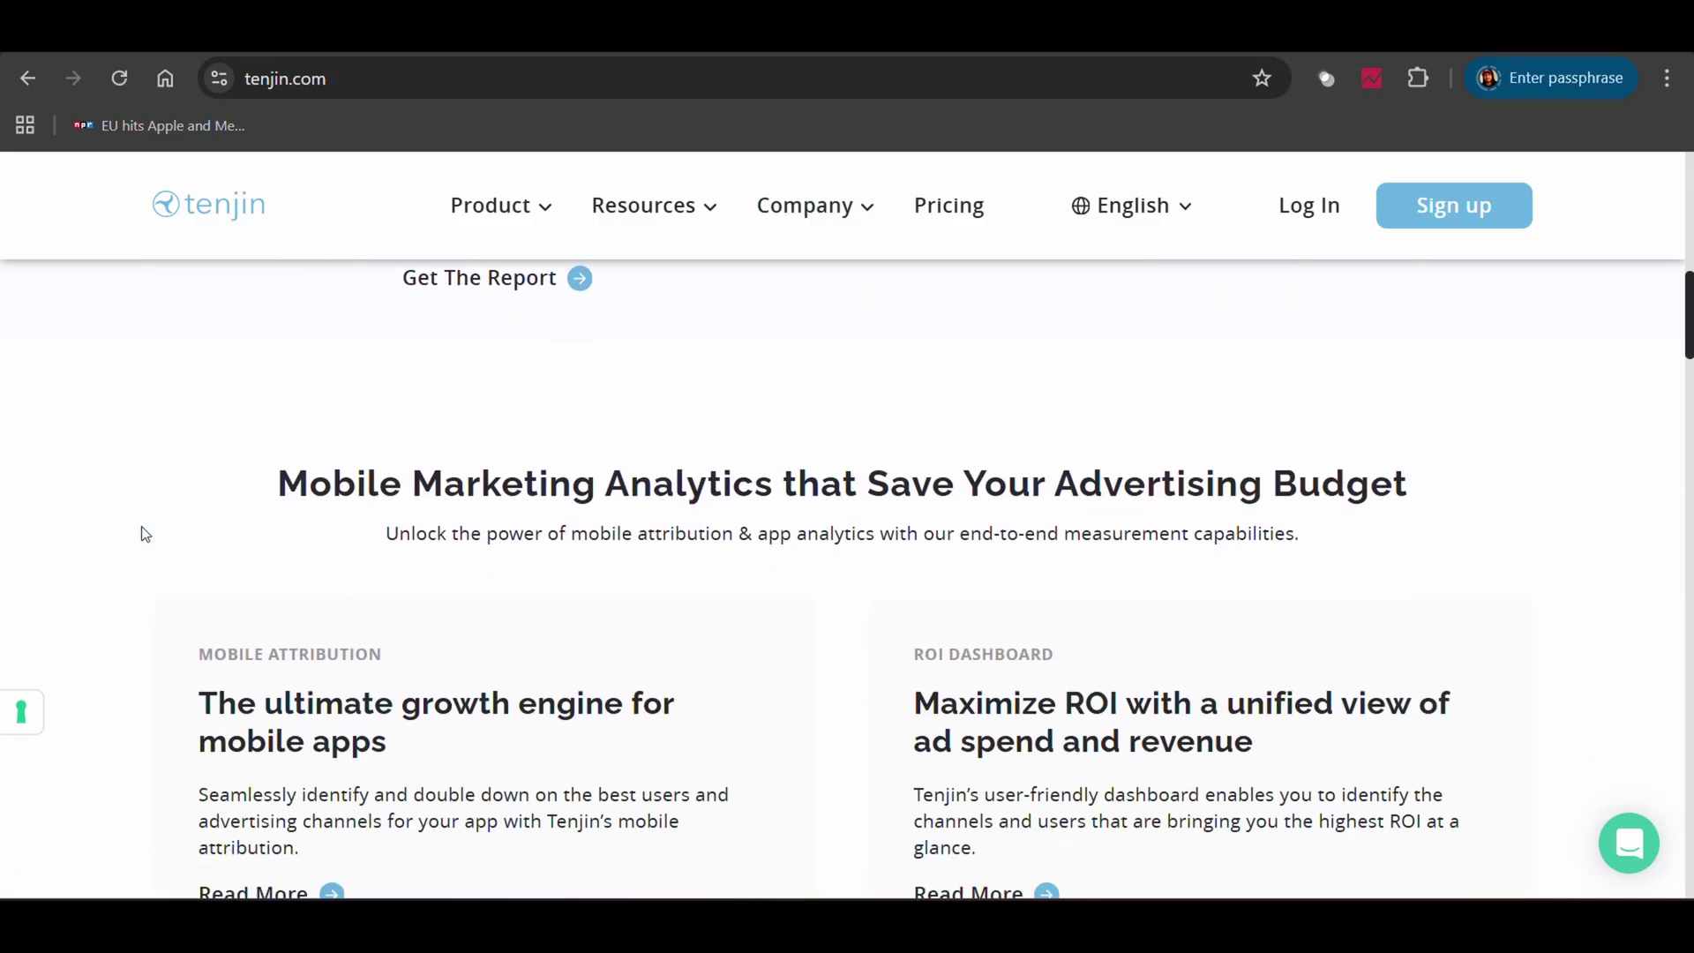
scroll(145, 533, down, 5)
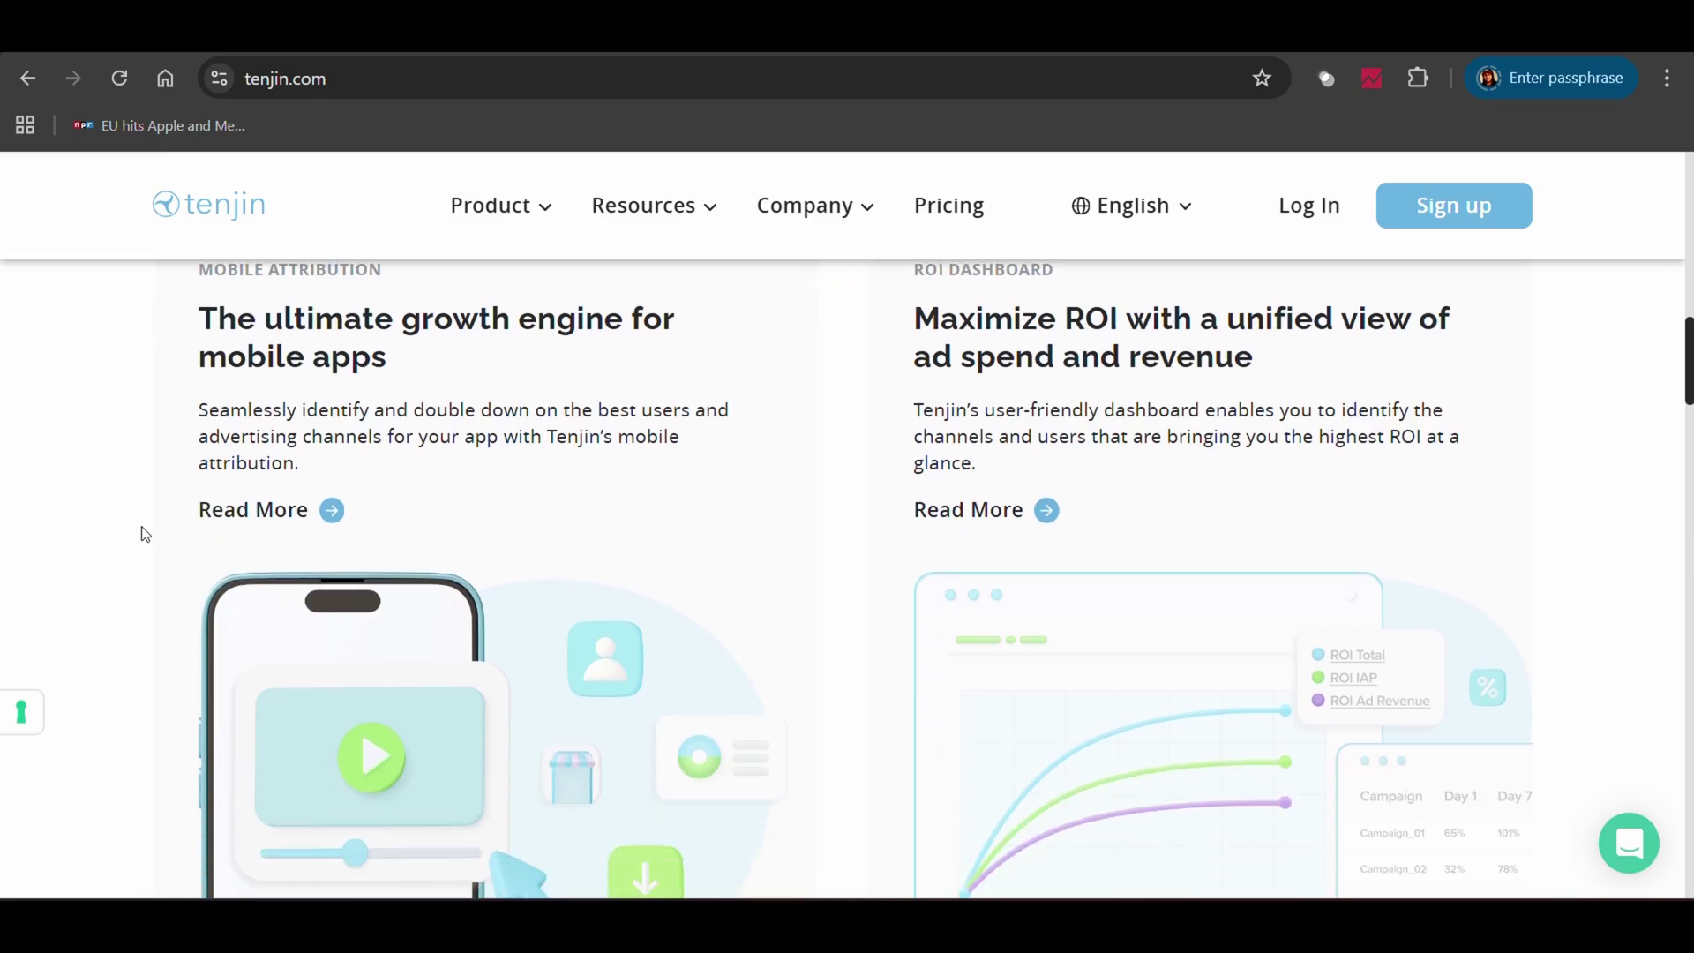
scroll(146, 533, down, 5)
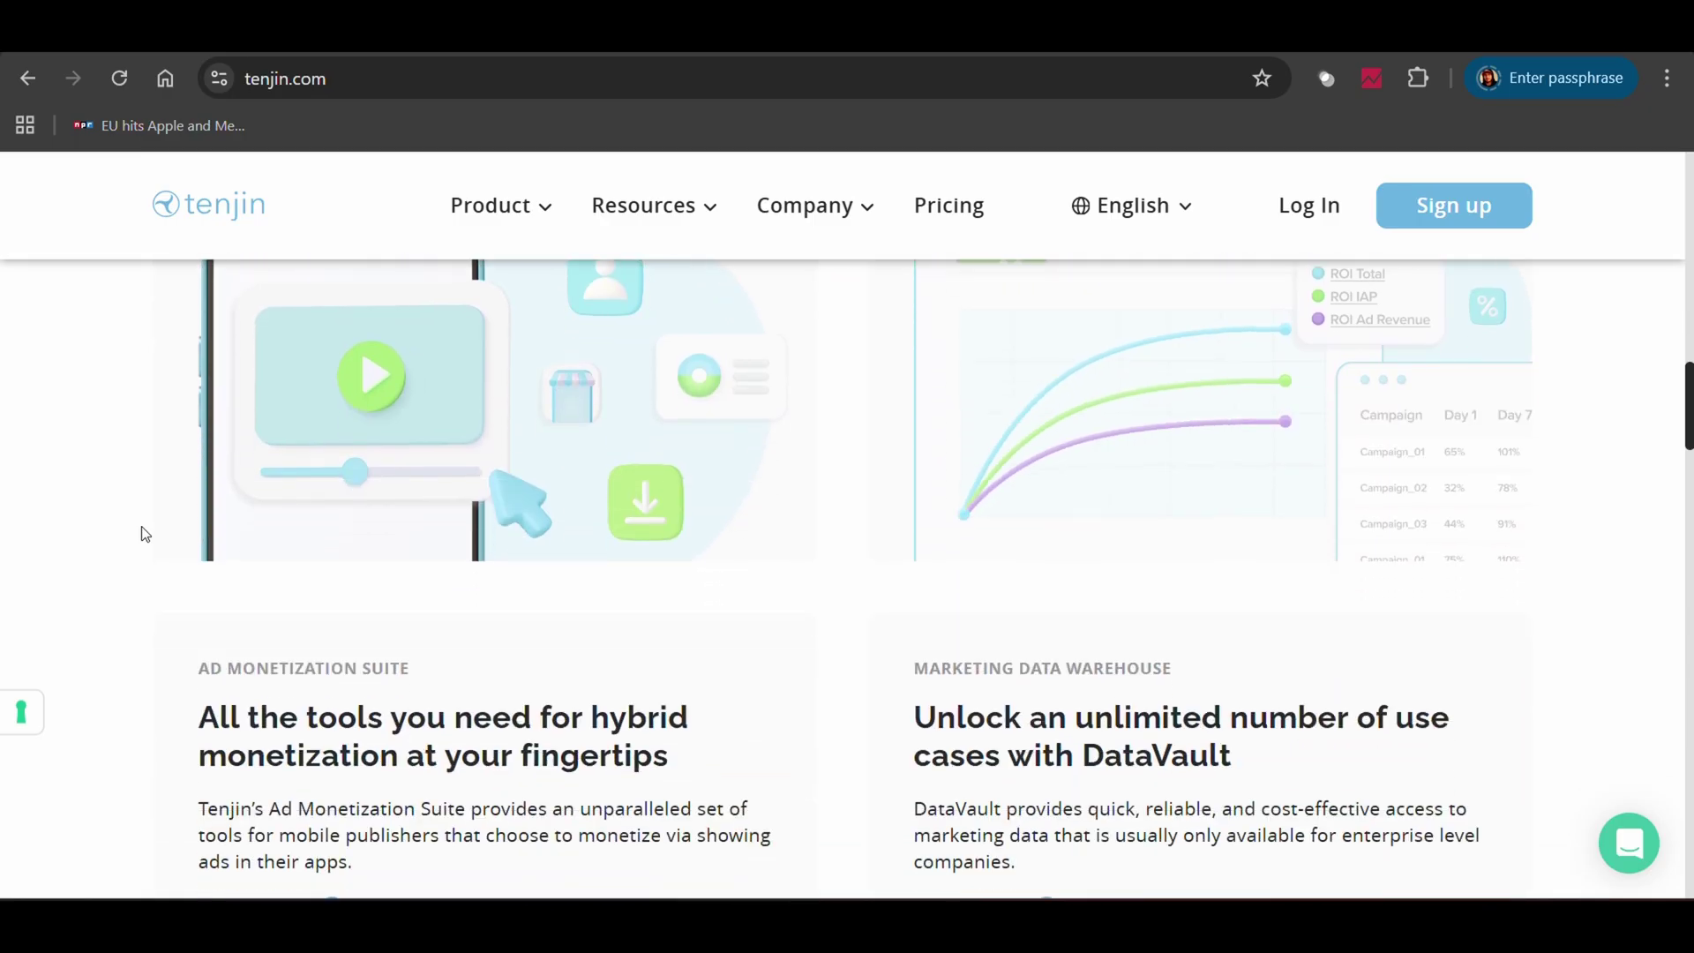
scroll(145, 534, down, 1)
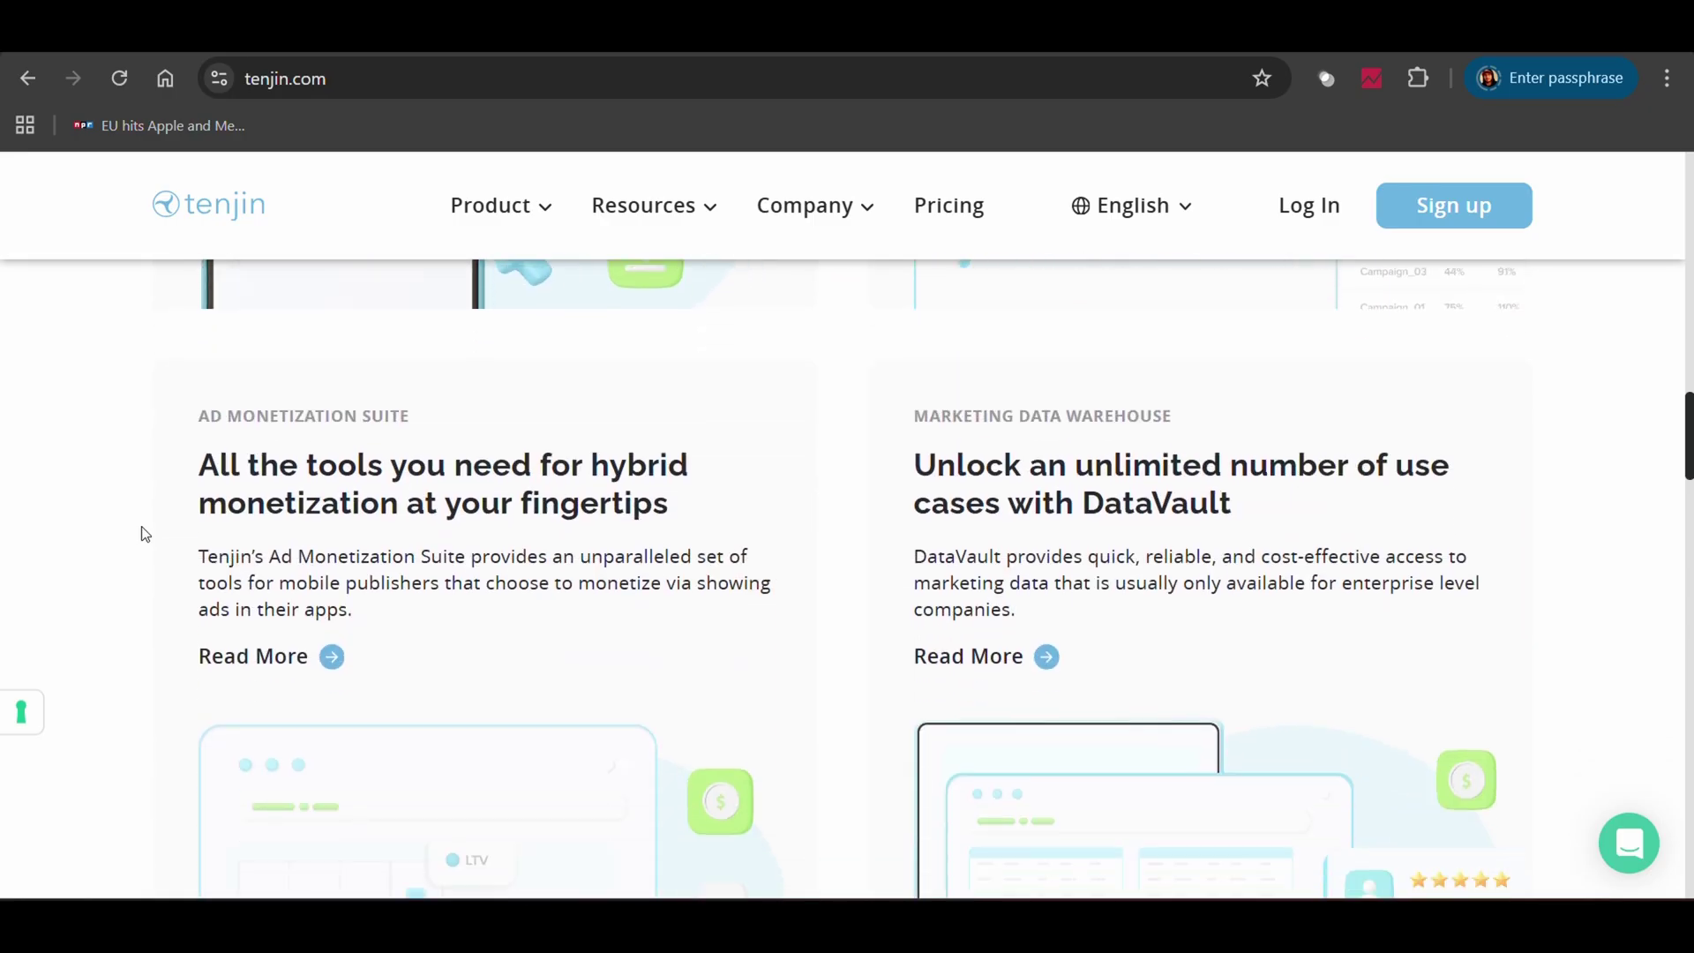
scroll(146, 533, down, 3)
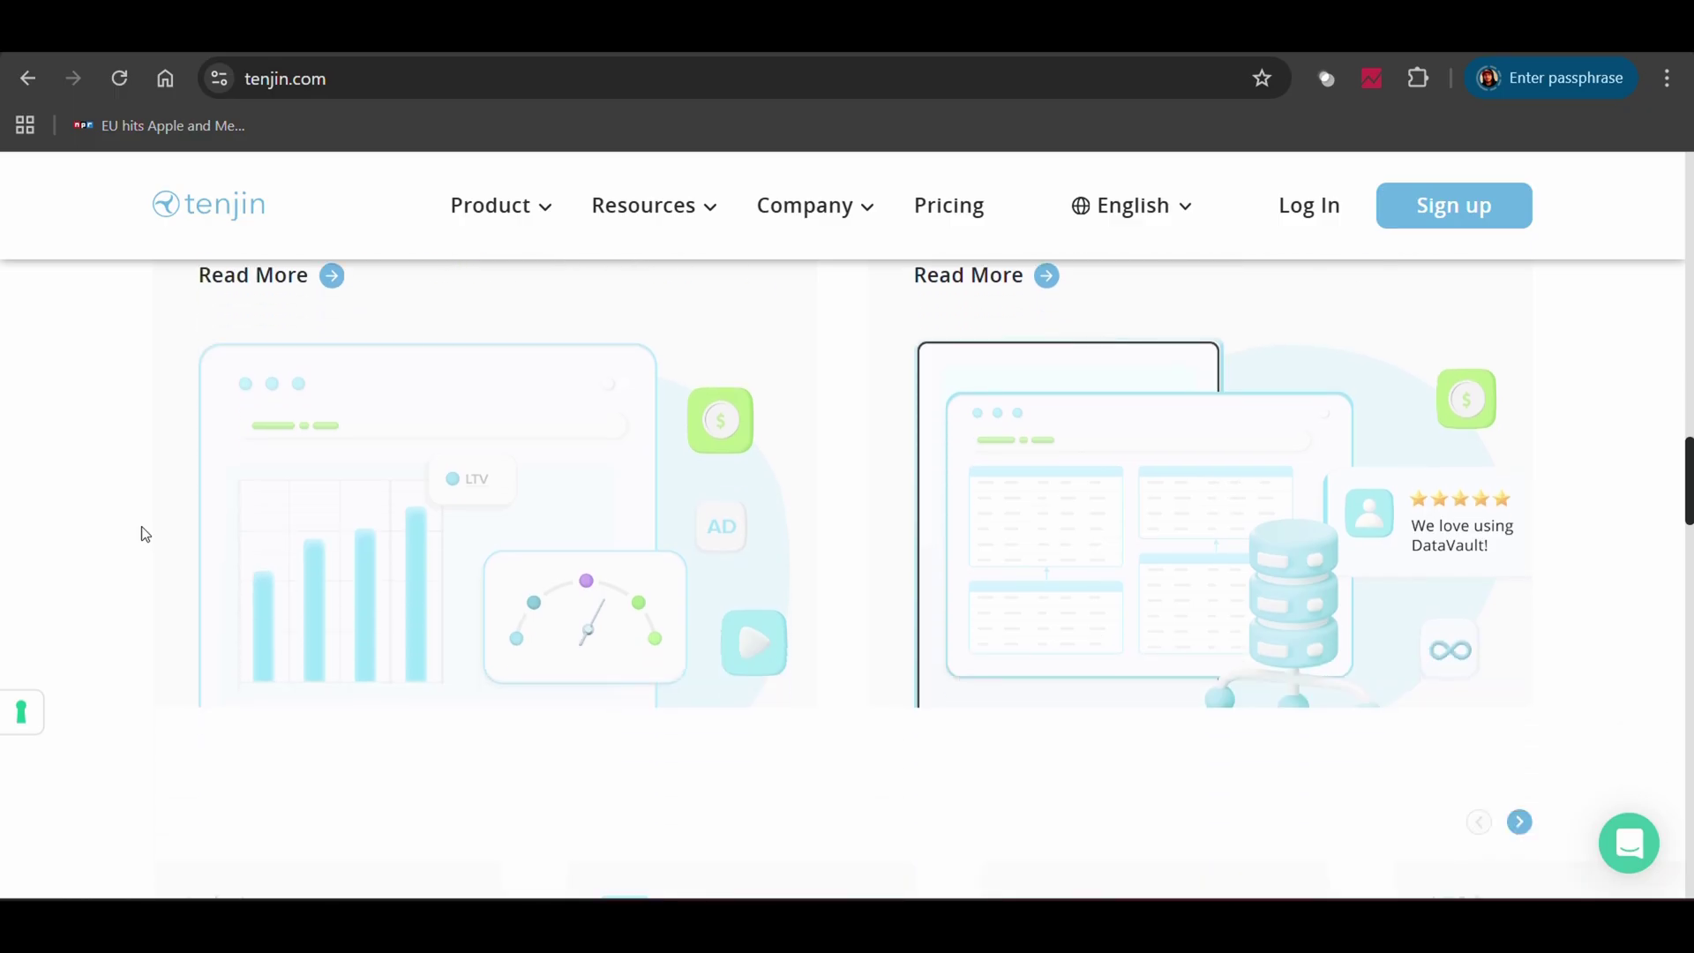
scroll(145, 534, down, 1)
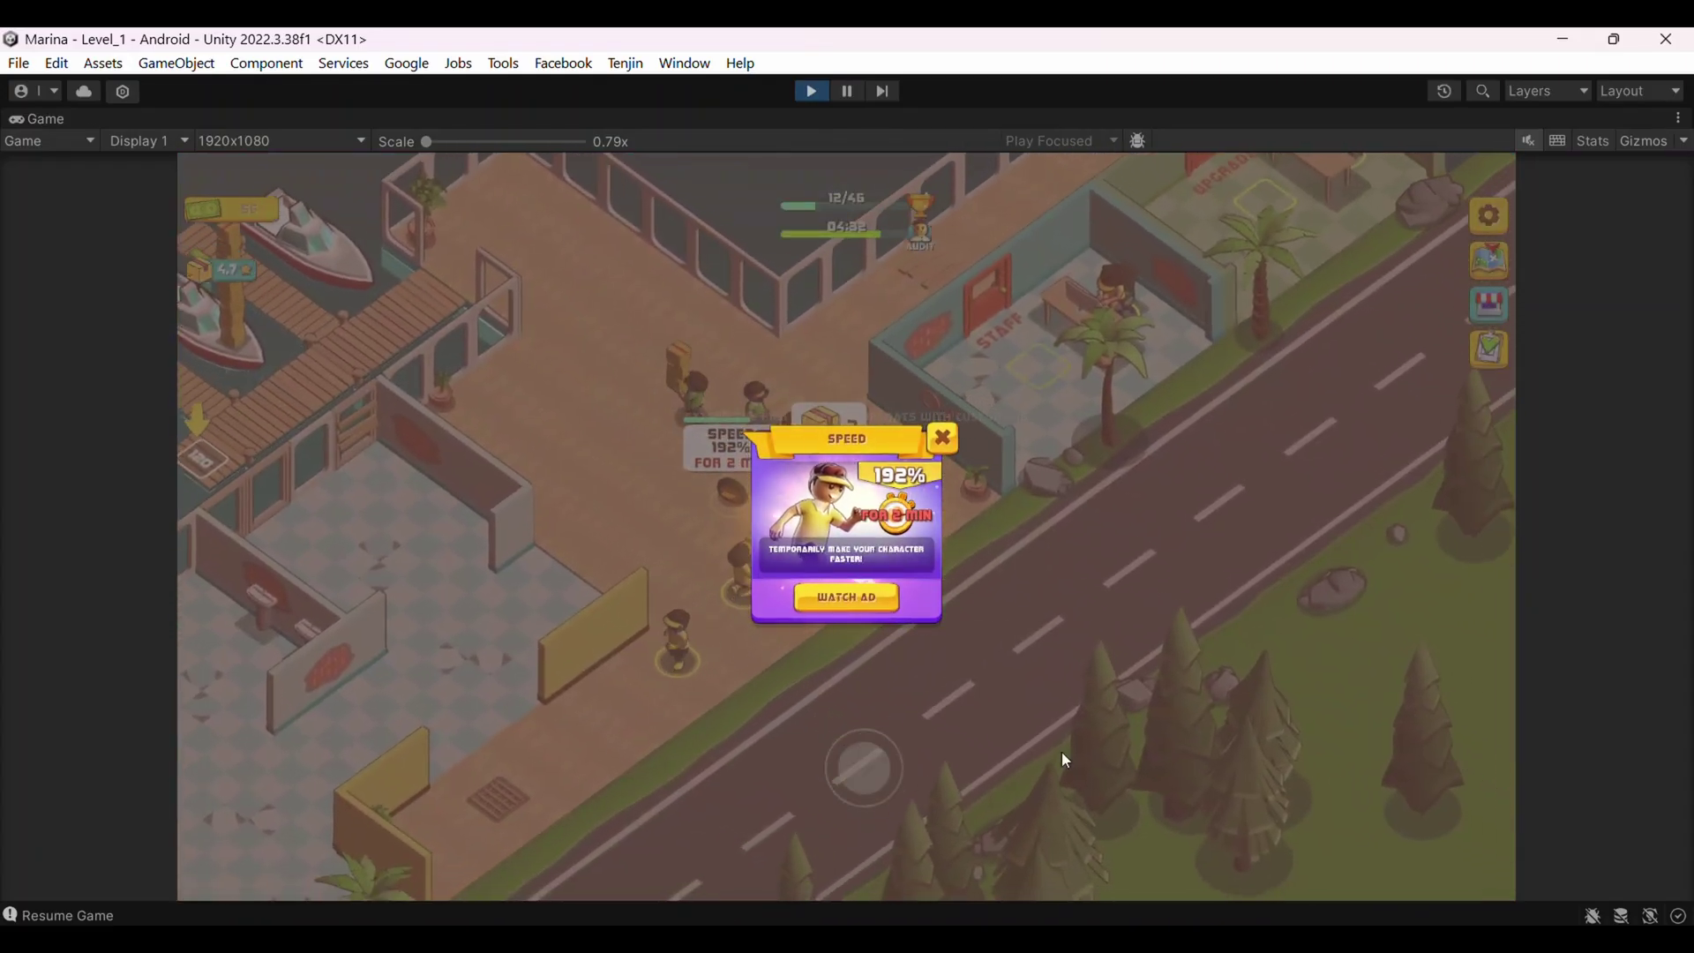
Close the SPEED boost ad popup and drag the joystick to move the character through the marina.
click(940, 437)
drag(897, 719, 741, 792)
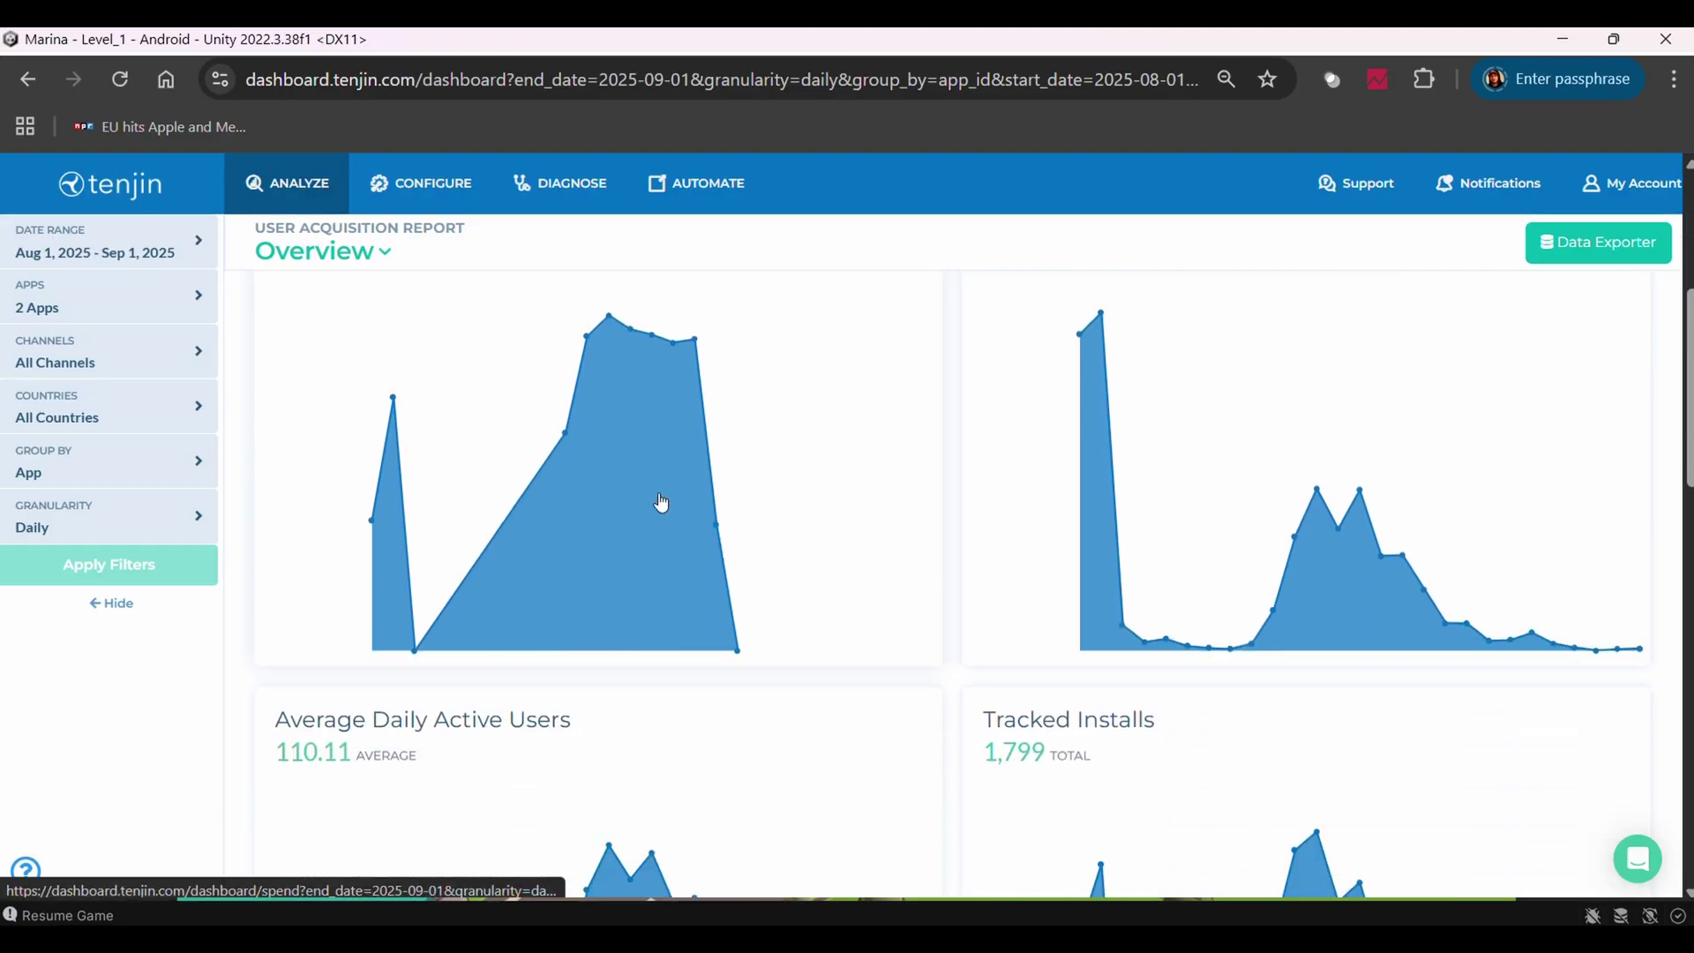
scroll(662, 502, down, 2)
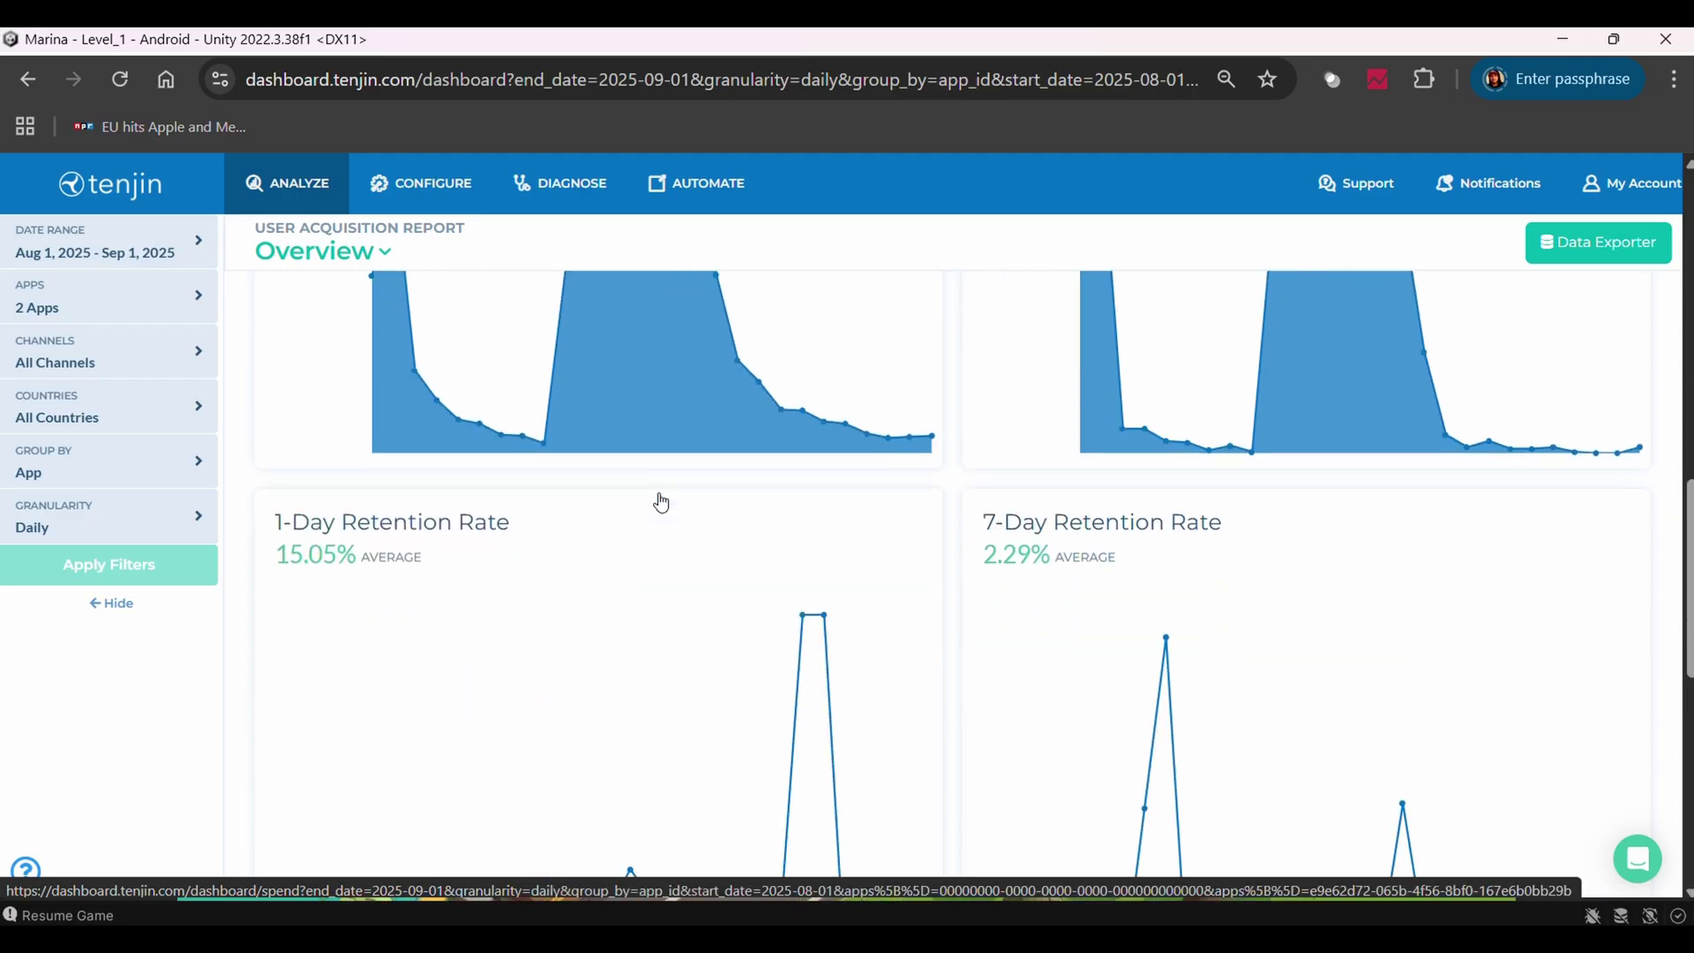